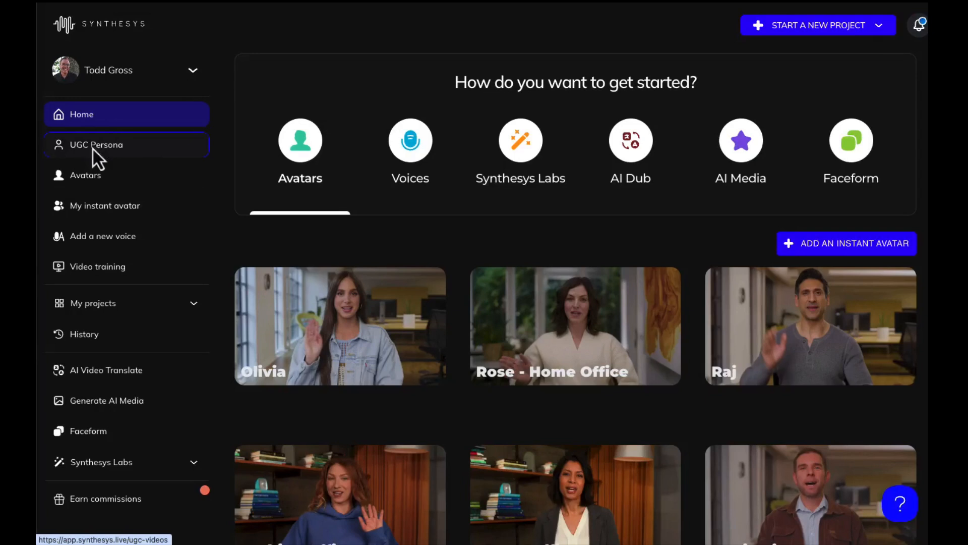
- Start creating a new UGC video from the UGC Persona page and open audio generation
{"action": "left_click", "coordinate": [96, 154]}
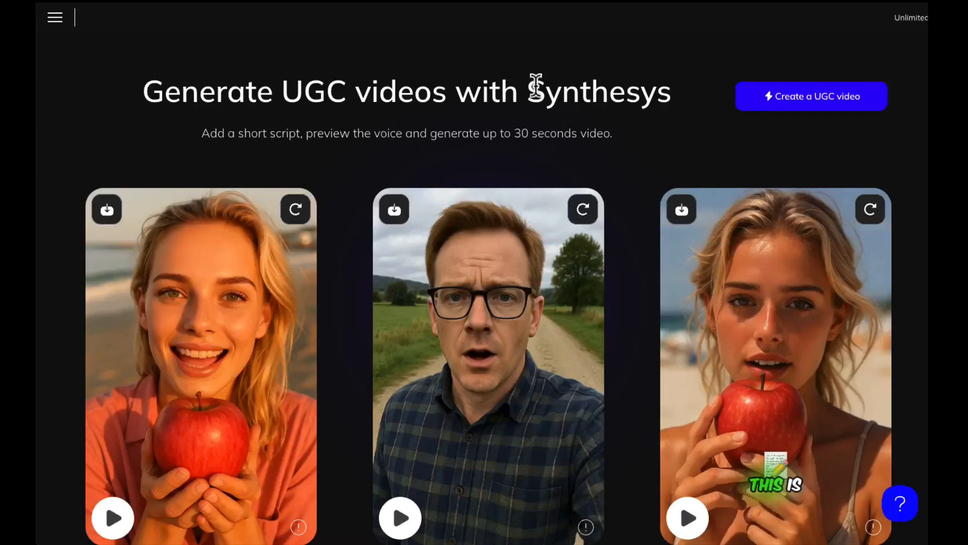
{"action": "left_click", "coordinate": [810, 103]}
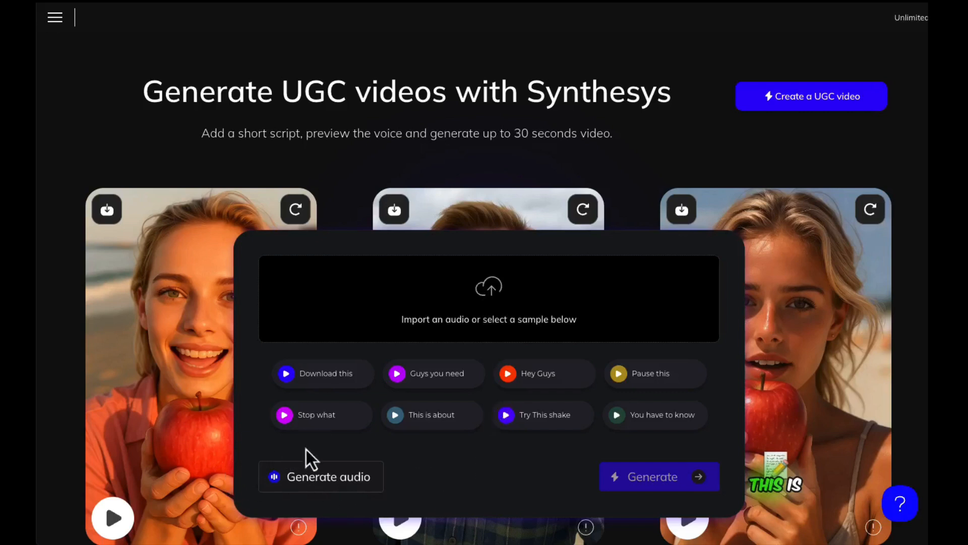
{"action": "left_click", "coordinate": [333, 485]}
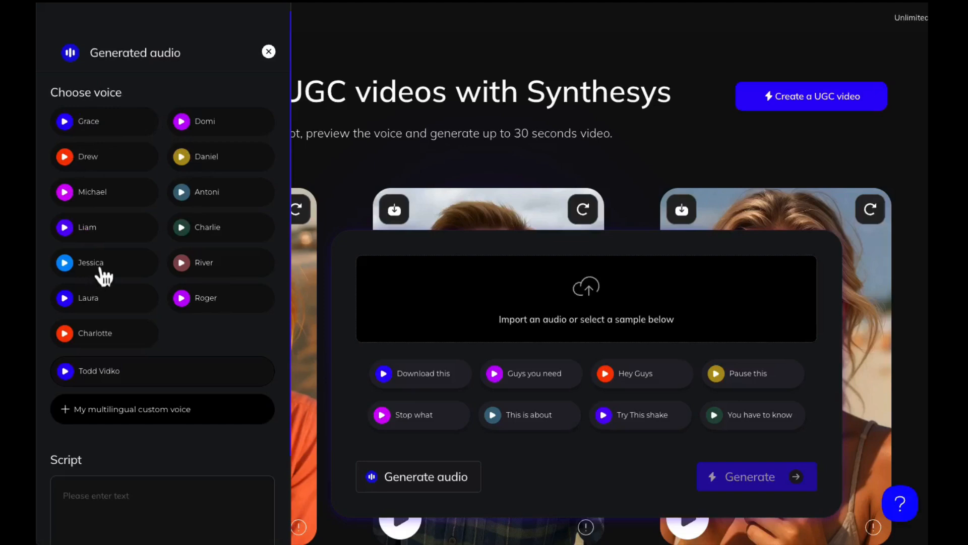
- Preview the Jessica and Todd Vidko voices, then choose Jessica as the voice
{"action": "left_click", "coordinate": [65, 264]}
{"action": "left_click", "coordinate": [64, 371]}
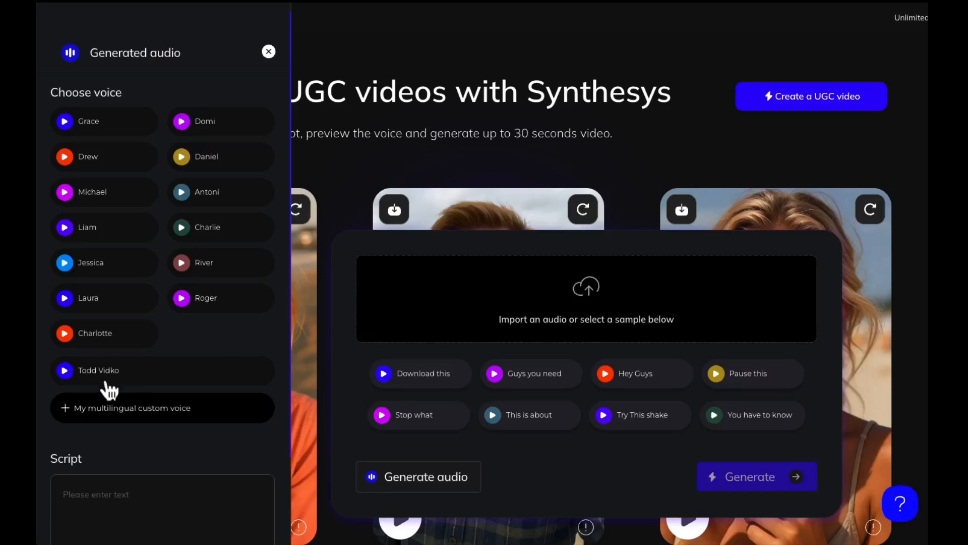
{"action": "left_click", "coordinate": [97, 268]}
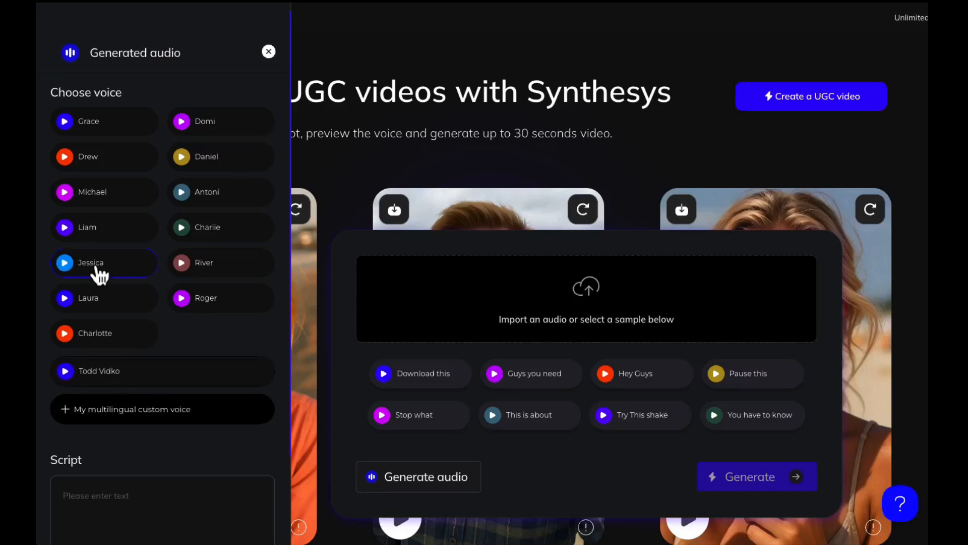
- Begin the script with a self-introduction as a Pickleball lover and a line about following the channel
{"action": "scroll", "coordinate": [134, 275], "scroll_direction": "down", "scroll_amount": 2}
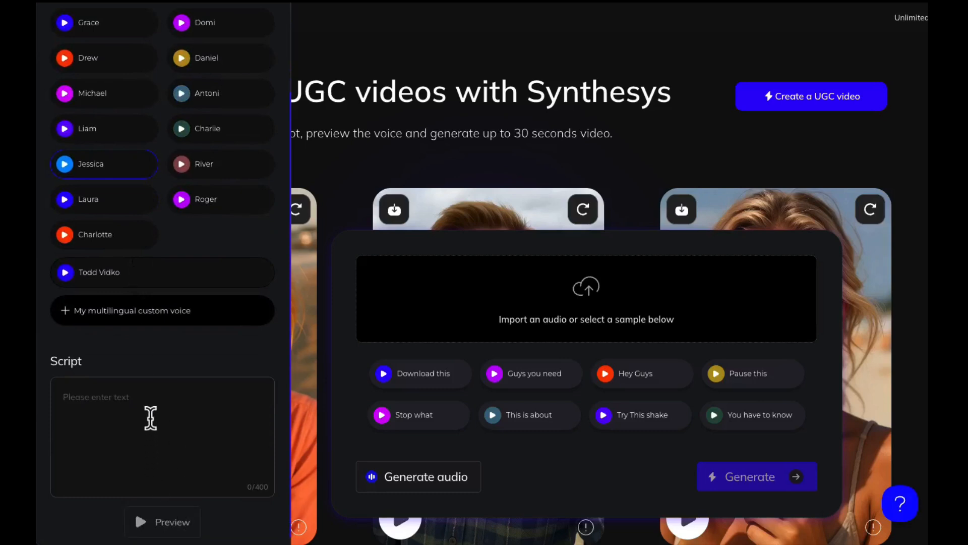
{"action": "left_click", "coordinate": [131, 398]}
{"action": "type", "text": "My name is A"}
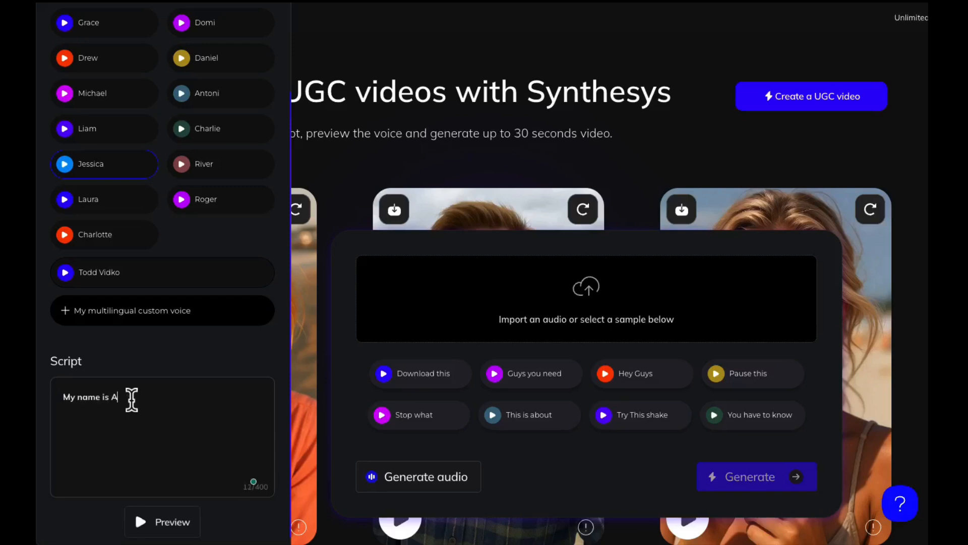
{"action": "type", "text": "udrey and I love to play Pickle"}
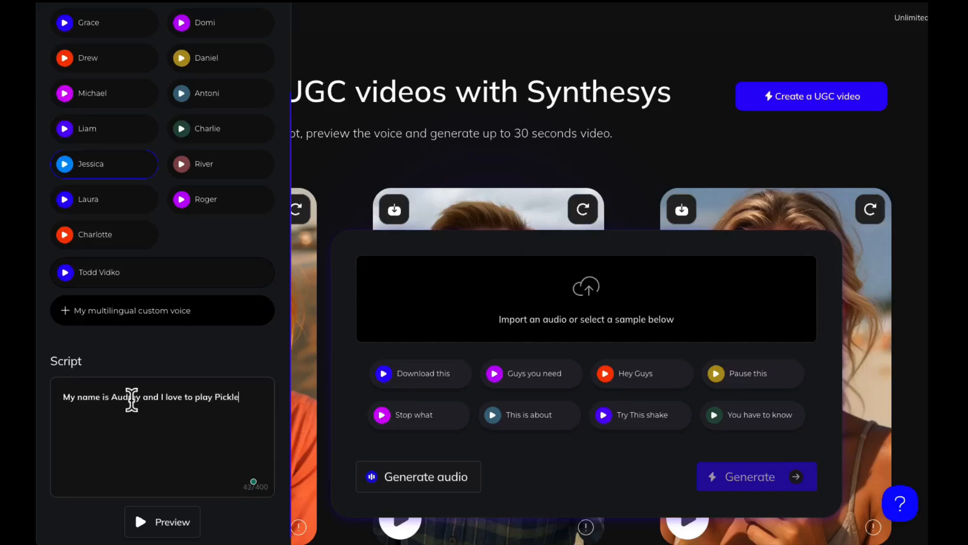
{"action": "type", "text": "ball."}
{"action": "key", "text": "Return"}
{"action": "type", "text": "You have been following my channe"}
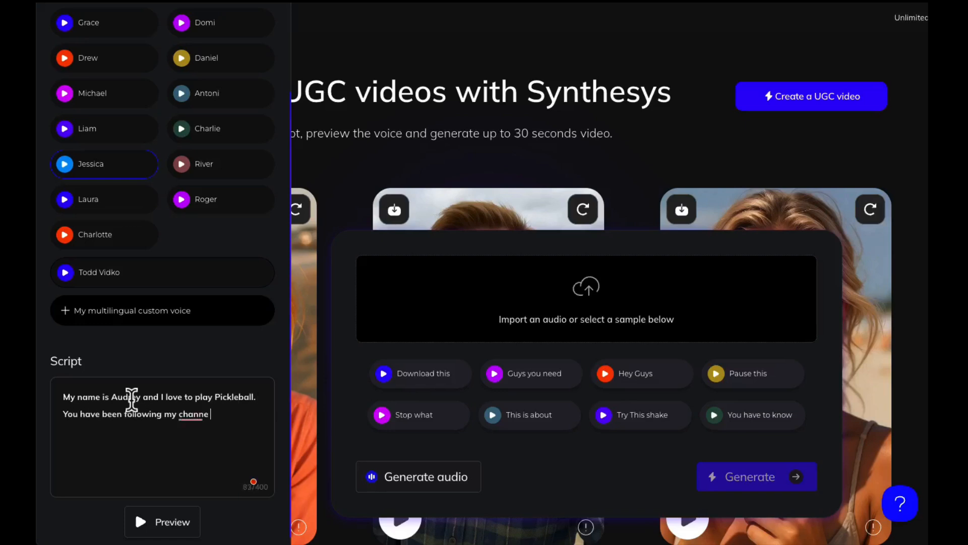
{"action": "type", "text": "l, and I really want you to "}
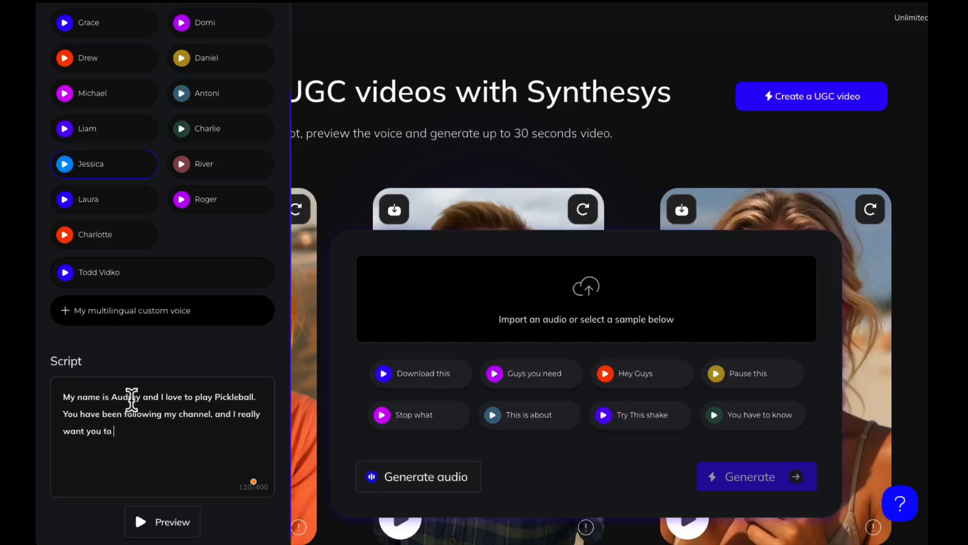
{"action": "type", "text": "consider bu"}
- Finish the script asking viewers to buy the Pickleball-themed water bottle from the store link in the profile
{"action": "type", "text": "ying this water bo"}
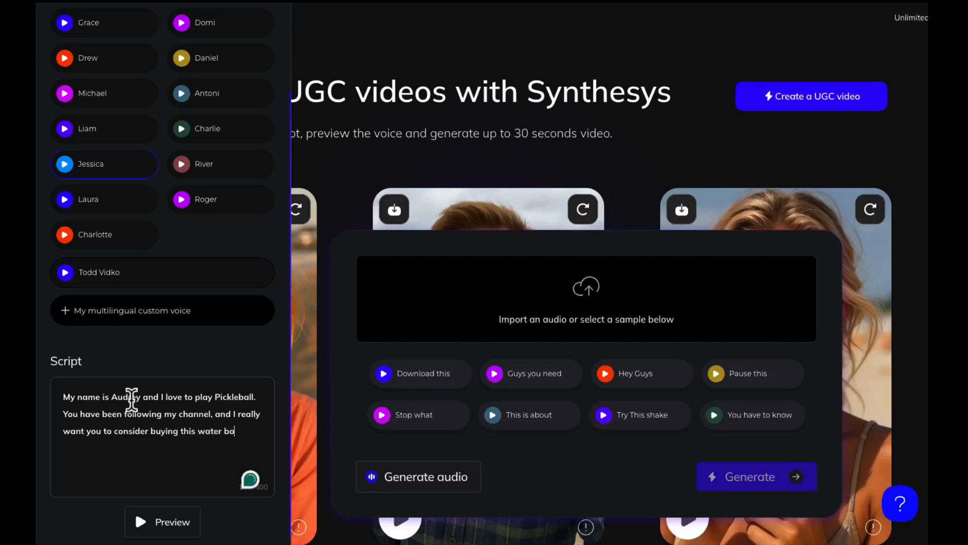
{"action": "type", "text": "ttle "}
{"action": "type", "text": "because"}
{"action": "type", "text": " it has a clever"}
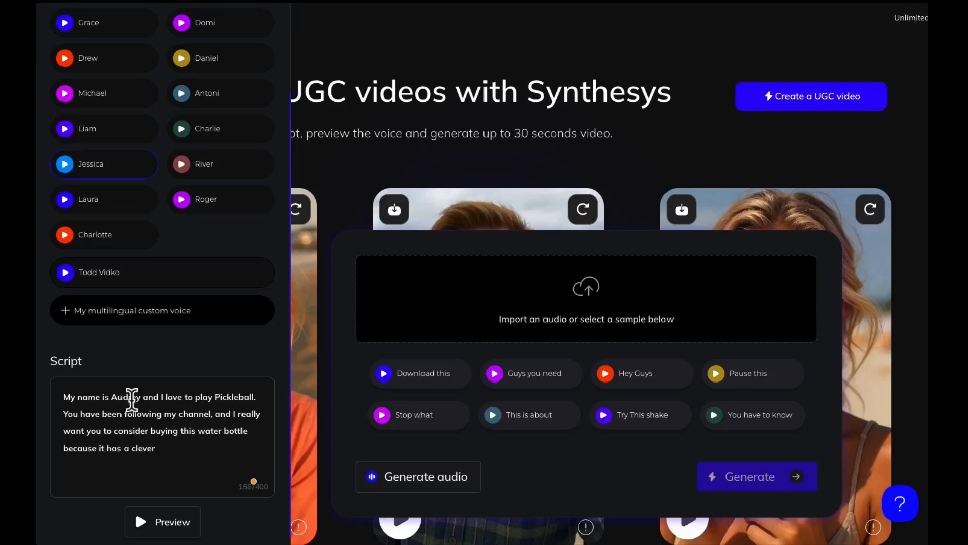
{"action": "type", "text": " Pickelleball theme to it. "}
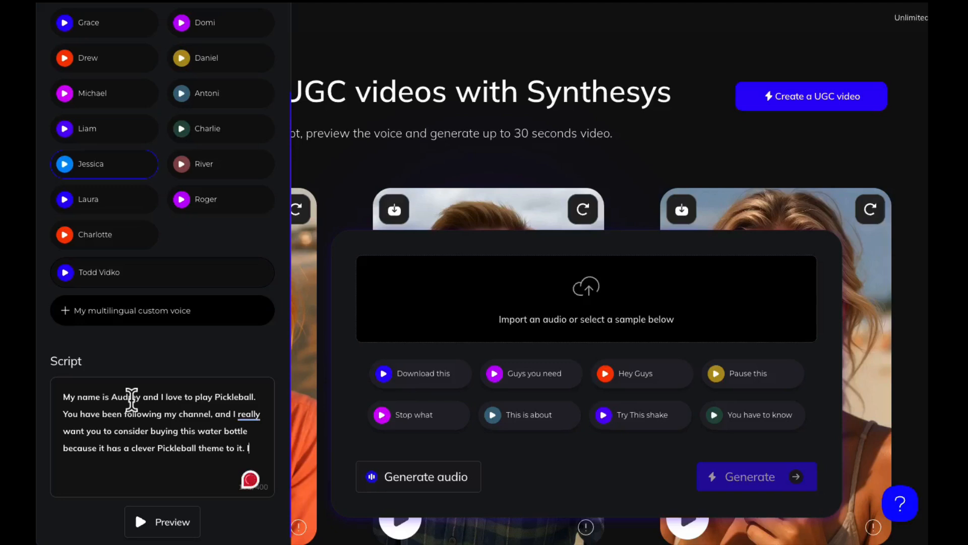
{"action": "type", "text": "It is fantastic"}
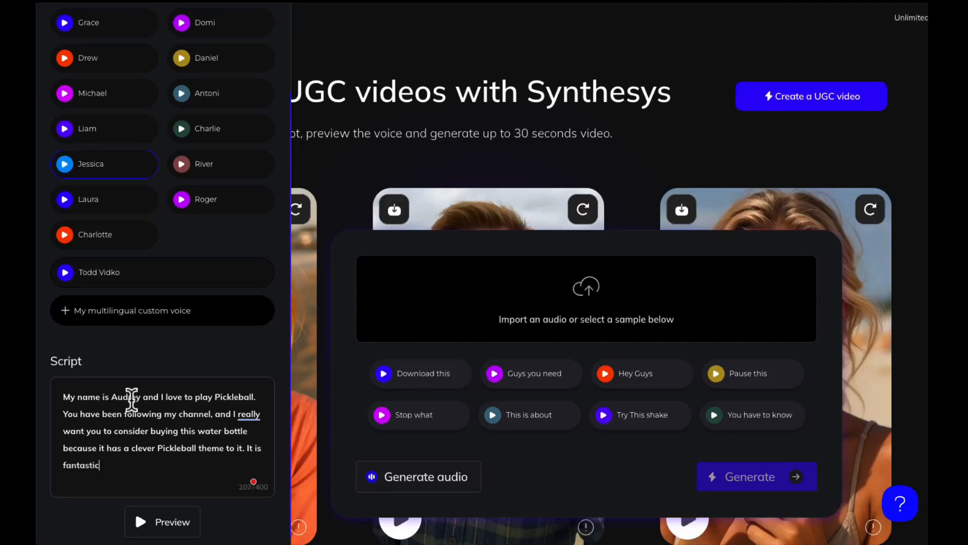
{"action": "type", "text": ", get it from my store"}
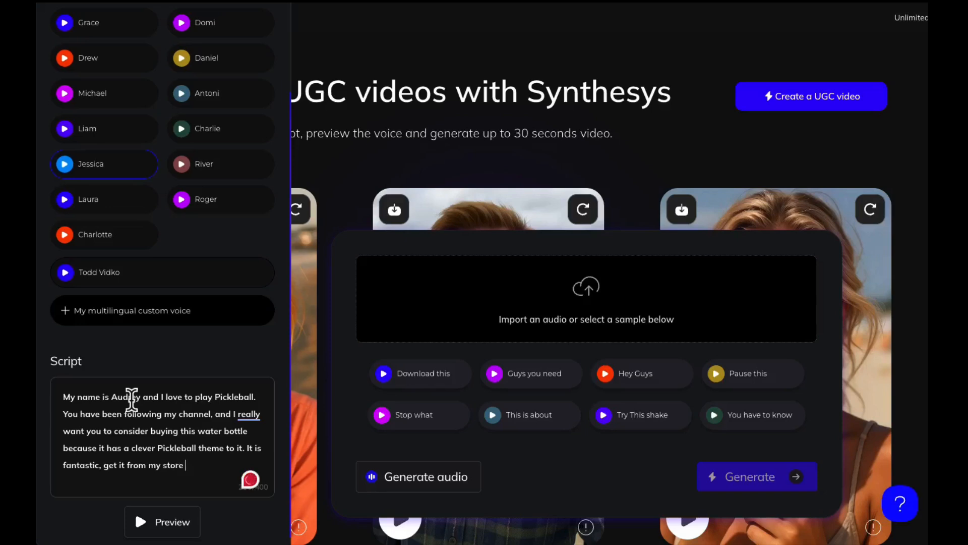
{"action": "type", "text": "at the li"}
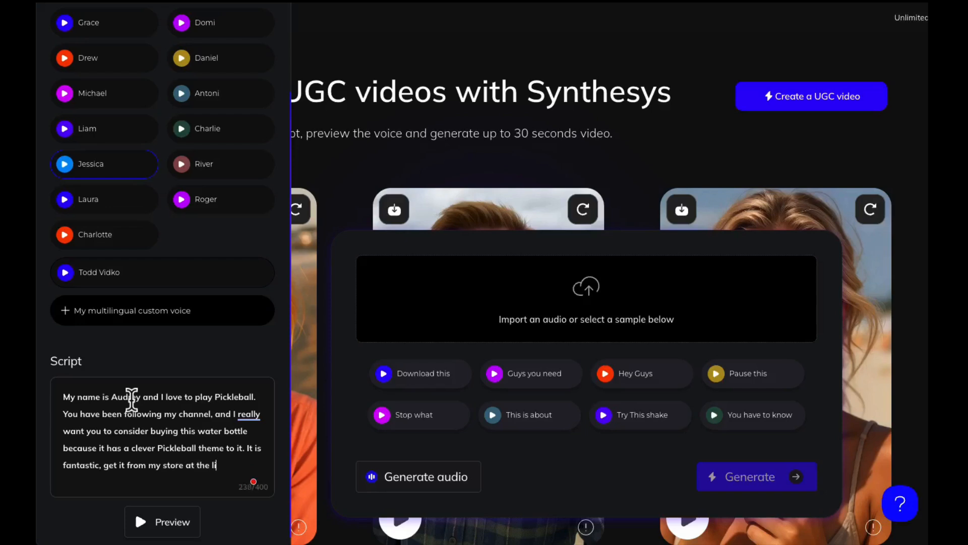
{"action": "type", "text": "nk in my profile!"}
- Generate the script's audio preview and play the resulting clip
{"action": "left_click", "coordinate": [168, 525]}
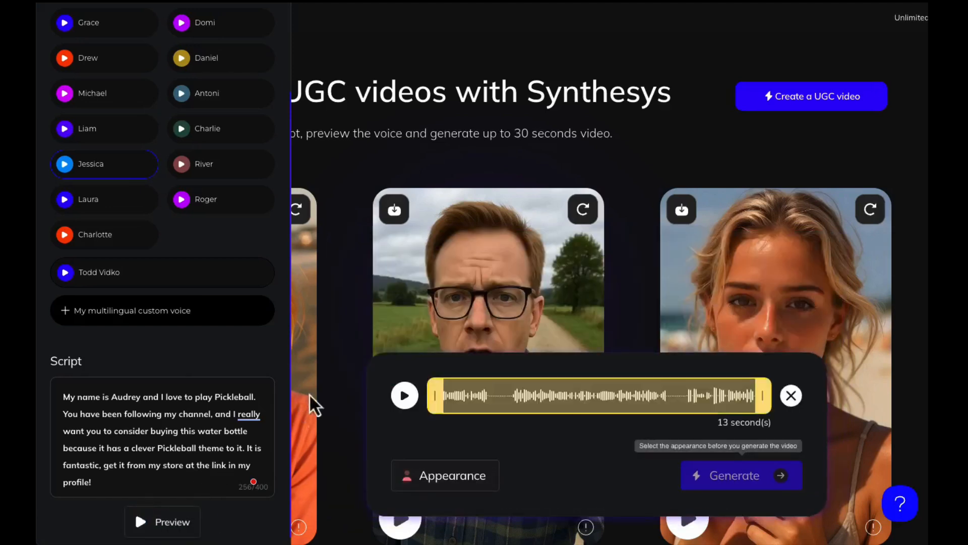
{"action": "left_click", "coordinate": [405, 395]}
- Describe the female actor as a 25-year-old woman wearing a visor and purple t-shirt with brown curly hair
{"action": "left_click", "coordinate": [452, 476]}
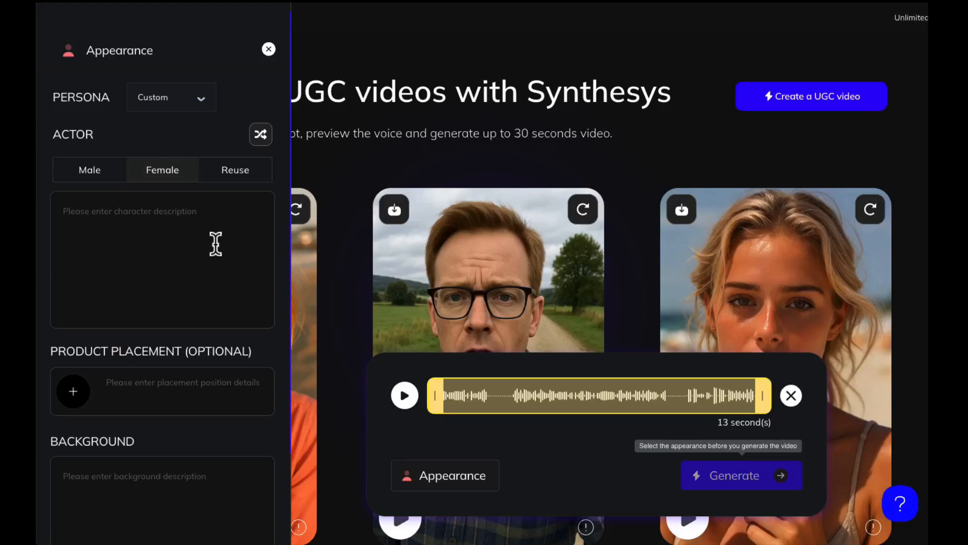
{"action": "left_click", "coordinate": [190, 213]}
{"action": "type", "text": "A"}
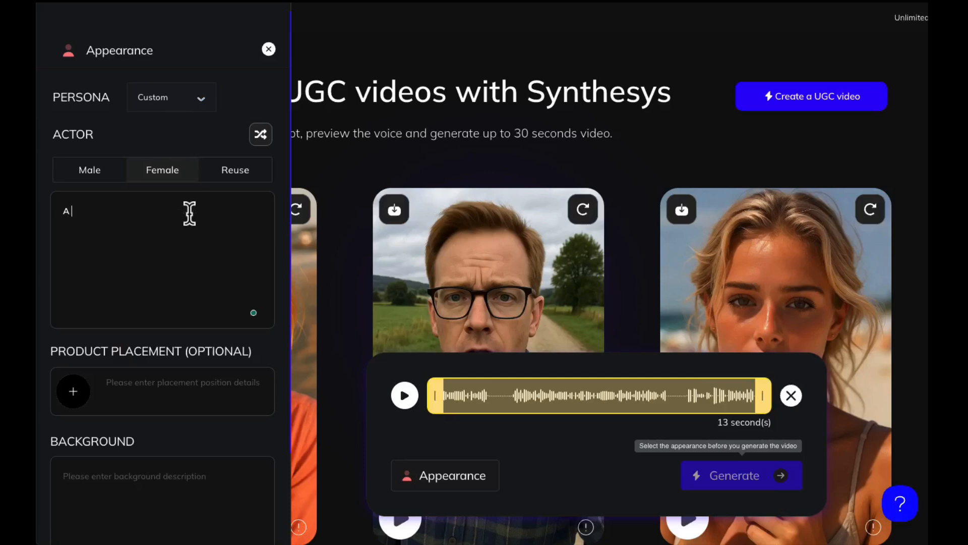
{"action": "type", "text": " young woman, 25 year"}
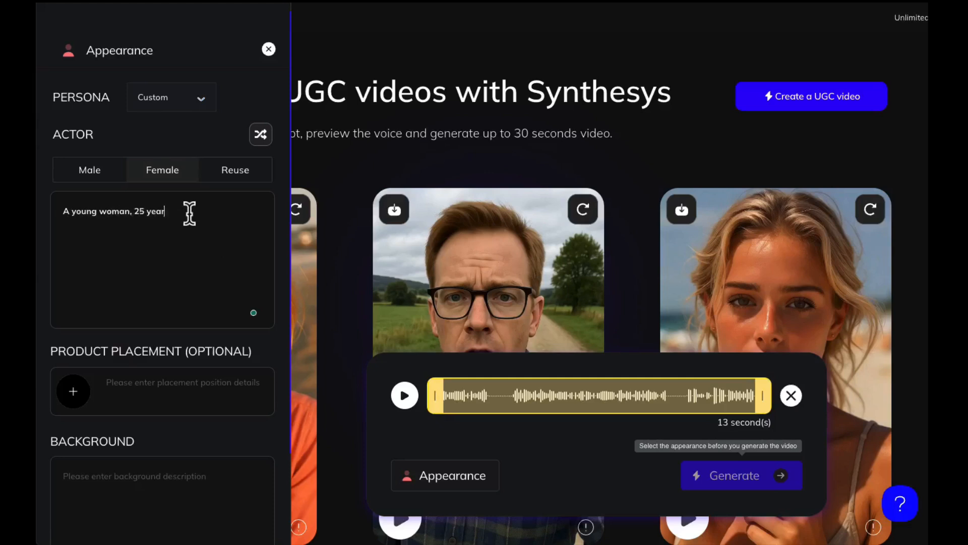
{"action": "type", "text": "s old. wearing a visor and dressed ina"}
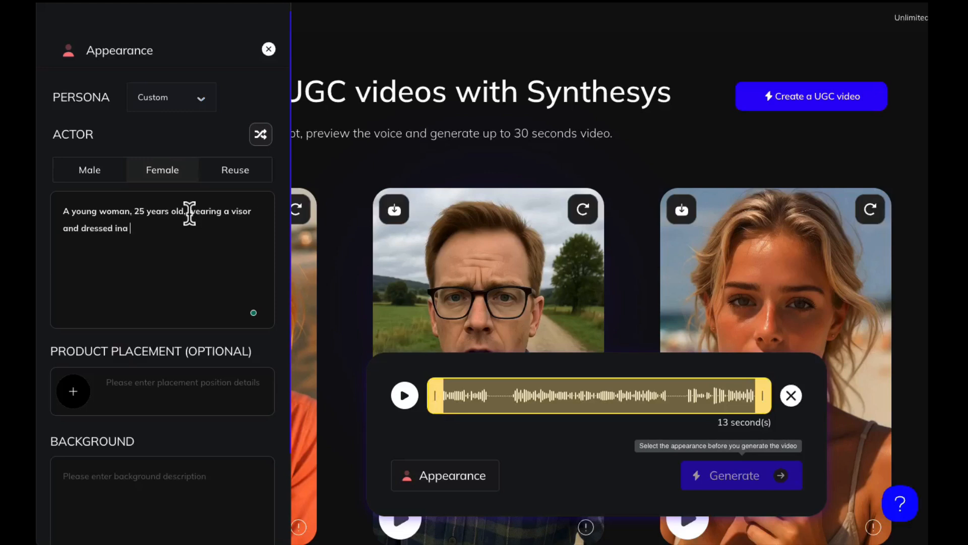
{"action": "key", "text": "BackSpace"}
{"action": "type", "text": "a purple tshirt"}
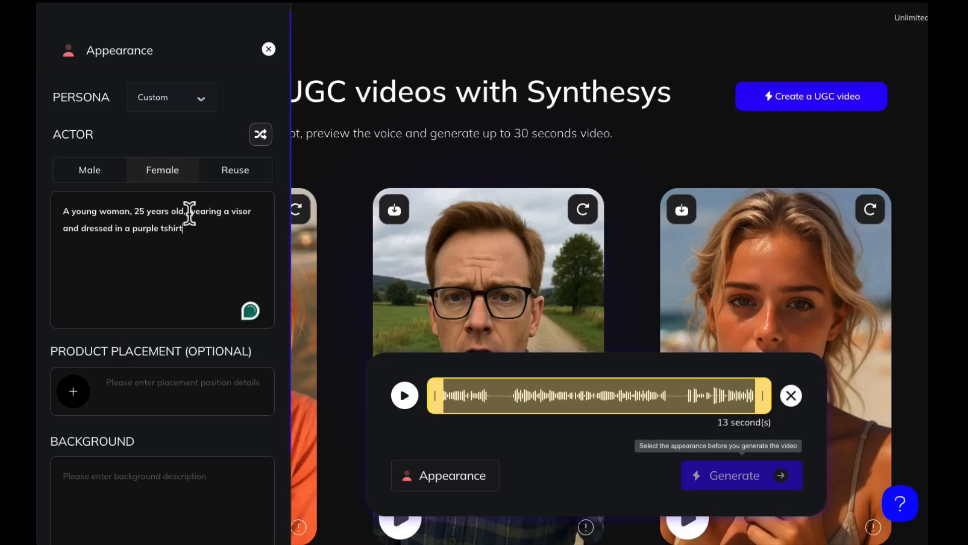
{"action": "type", "text": ". She has brown curly hair."}
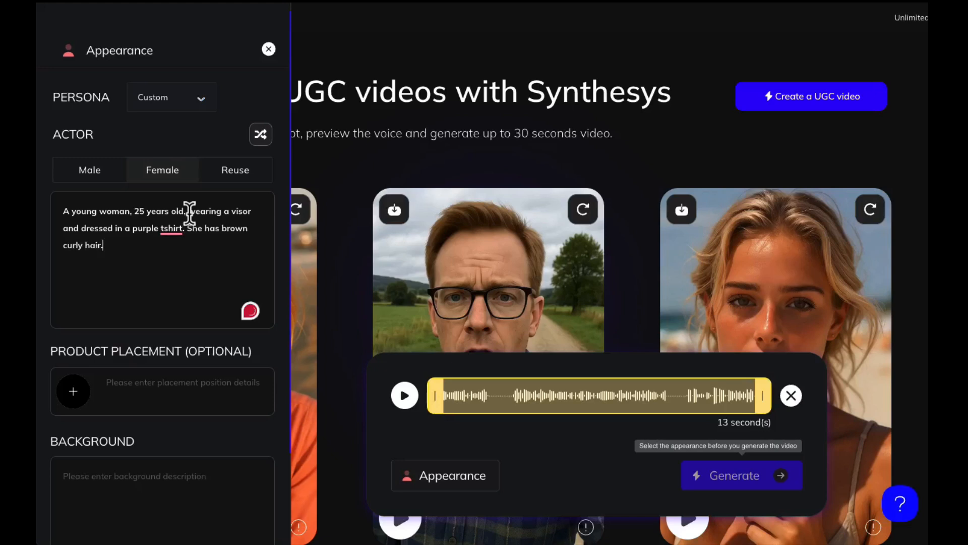
- Upload the water bottle image from the Desktop as the product placement image
{"action": "scroll", "coordinate": [154, 307], "scroll_direction": "down", "scroll_amount": 2}
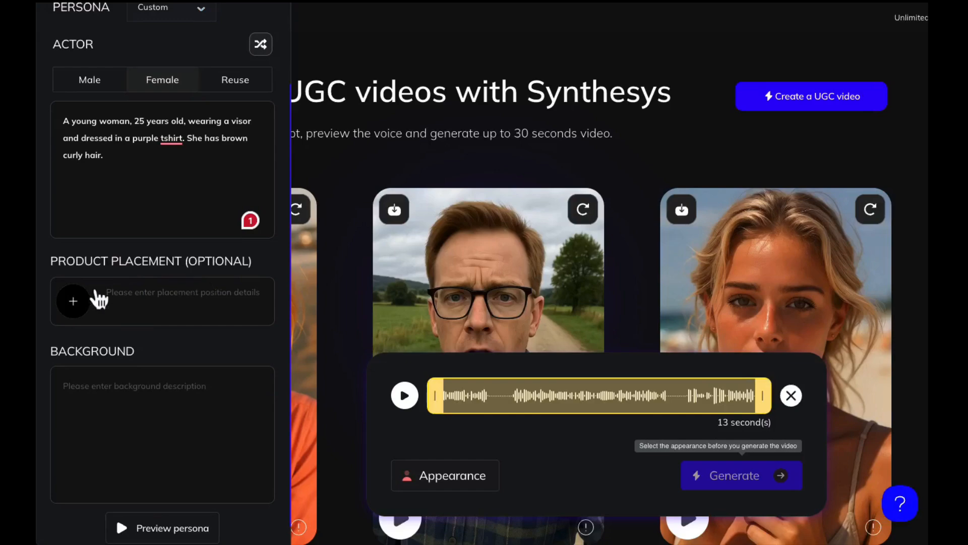
{"action": "left_click", "coordinate": [77, 309]}
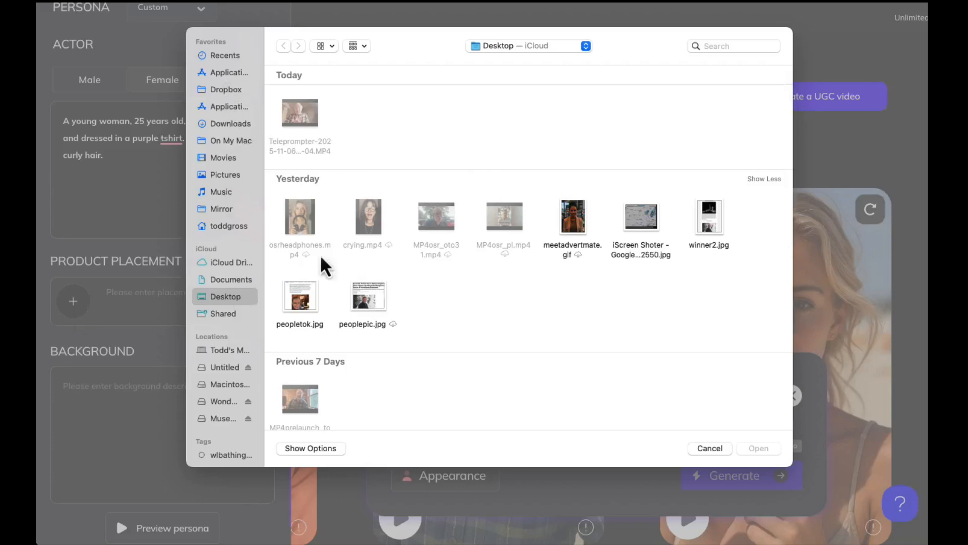
{"action": "scroll", "coordinate": [366, 246], "scroll_direction": "down", "scroll_amount": 2}
{"action": "scroll", "coordinate": [366, 246], "scroll_direction": "down", "scroll_amount": 10}
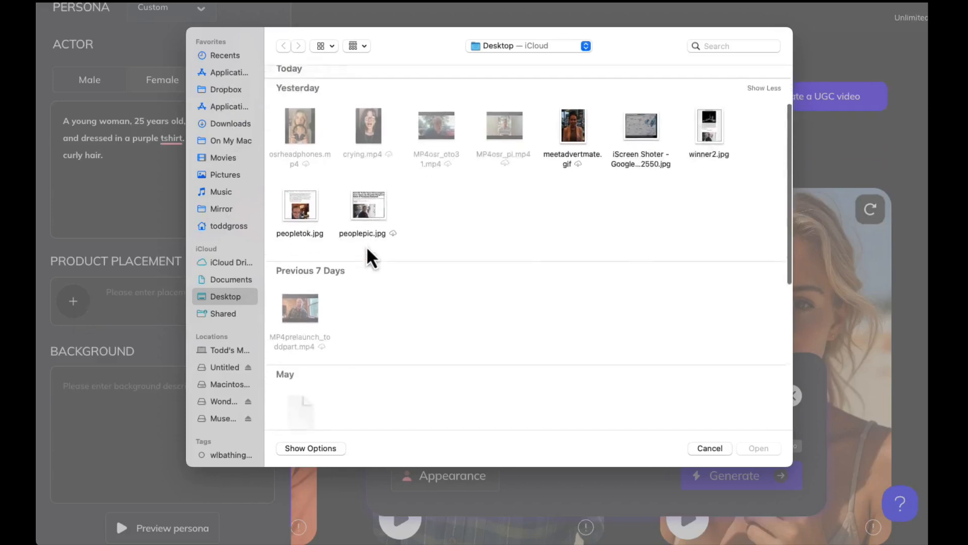
{"action": "scroll", "coordinate": [361, 309], "scroll_direction": "up", "scroll_amount": 10}
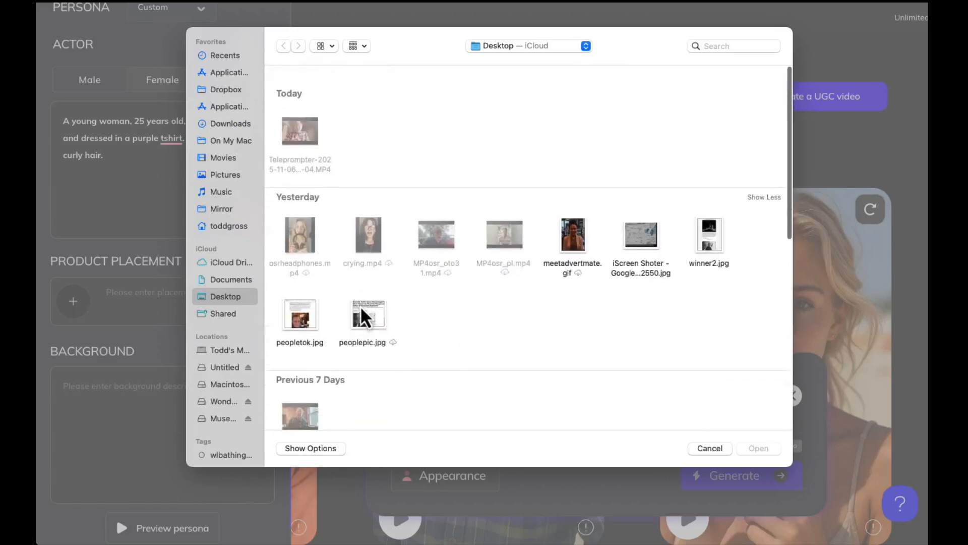
{"action": "scroll", "coordinate": [361, 308], "scroll_direction": "down", "scroll_amount": 10}
{"action": "left_click", "coordinate": [573, 383]}
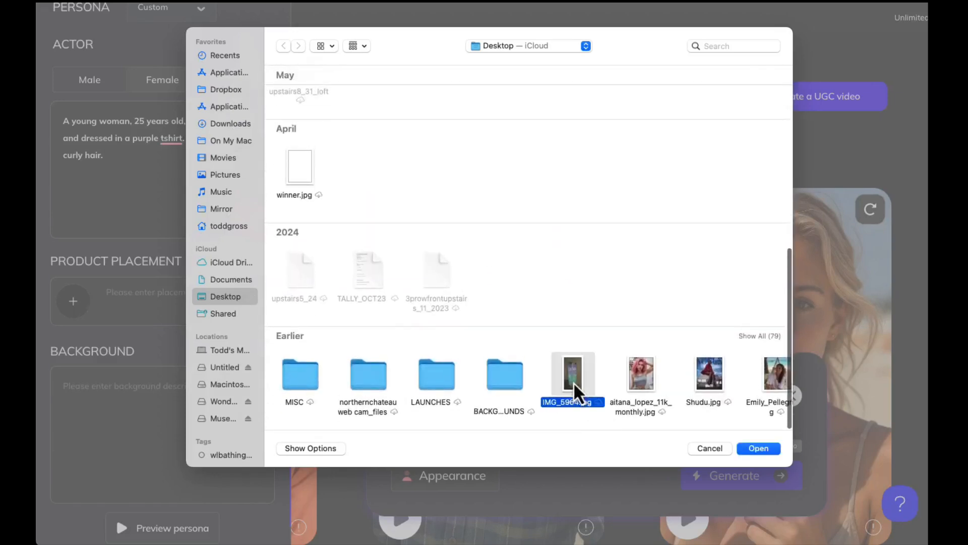
{"action": "left_click", "coordinate": [762, 449]}
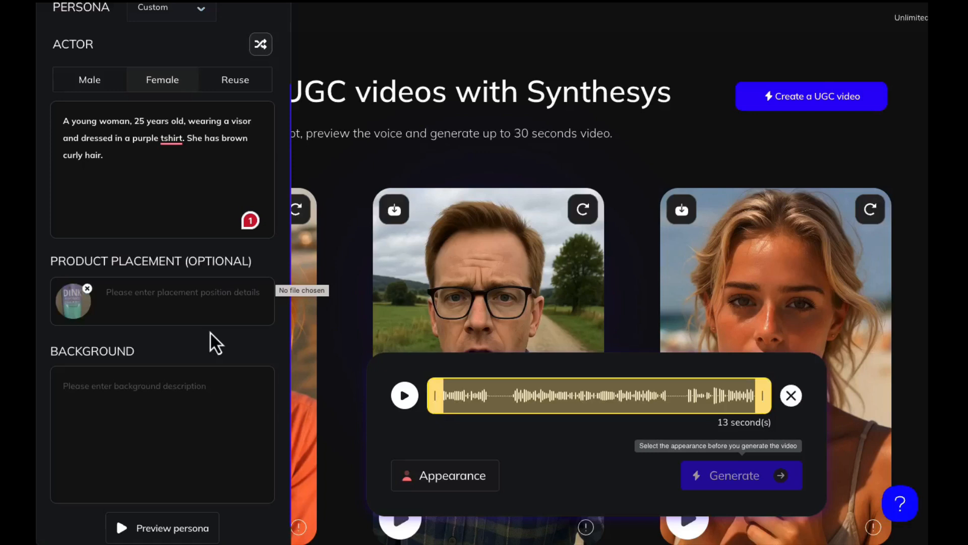
- Enter the placement instruction "Have her hold and show this water container"
{"action": "left_click", "coordinate": [172, 295]}
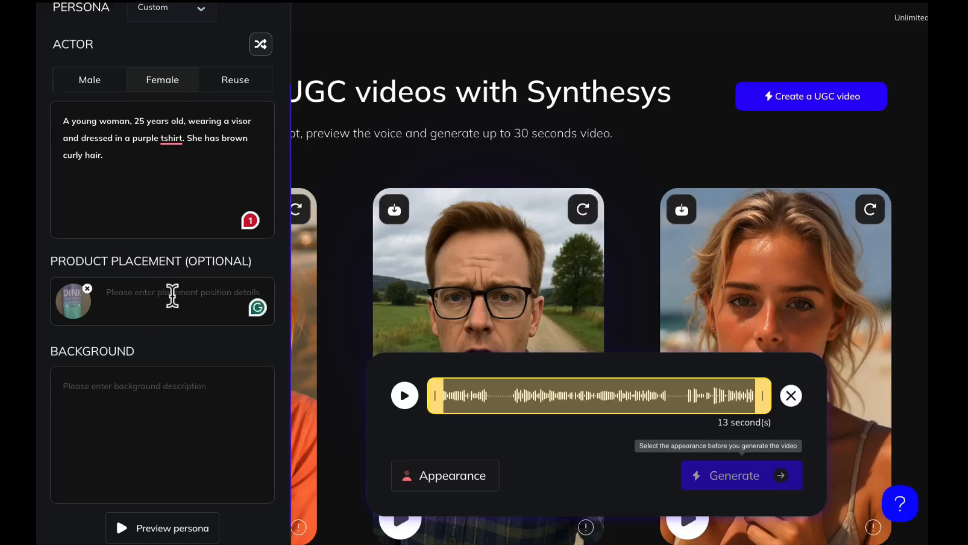
{"action": "type", "text": "Have her ho"}
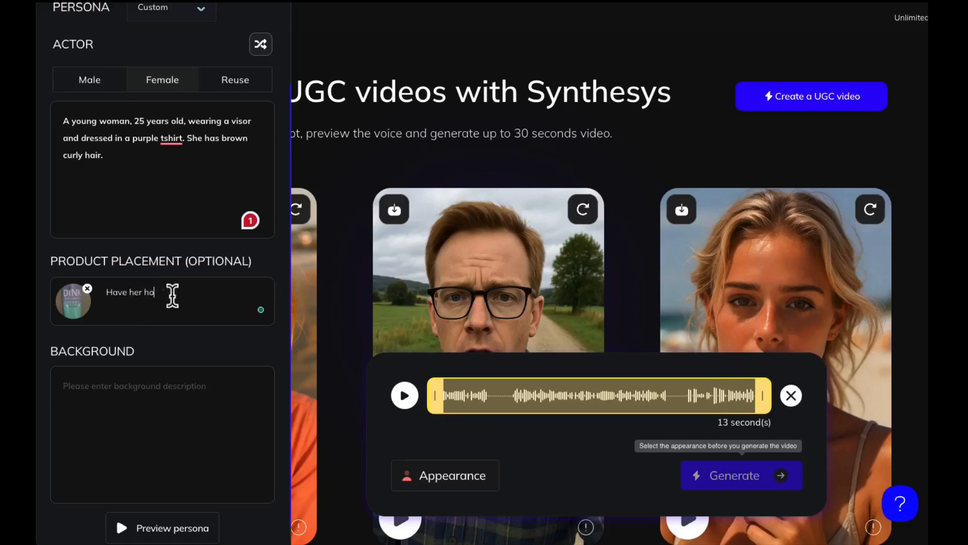
{"action": "type", "text": "ld and show "}
{"action": "type", "text": "this "}
{"action": "type", "text": "water bott"}
{"action": "type", "text": "le to"}
{"action": "key", "text": "BackSpace"}
{"action": "key", "text": "BackSpace"}
{"action": "key", "text": "BackSpace"}
{"action": "key", "text": "BackSpace"}
{"action": "key", "text": "BackSpace"}
{"action": "key", "text": "BackSpace"}
{"action": "key", "text": "BackSpace"}
{"action": "type", "text": "container"}
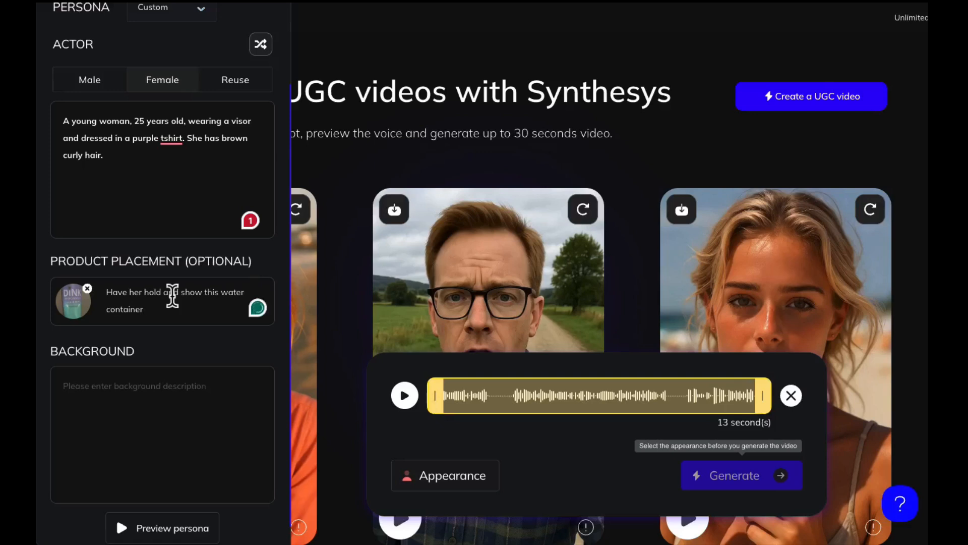
- Set the background to "Pickleball court" and generate a persona preview
{"action": "left_click", "coordinate": [154, 379]}
{"action": "type", "text": "Pickel"}
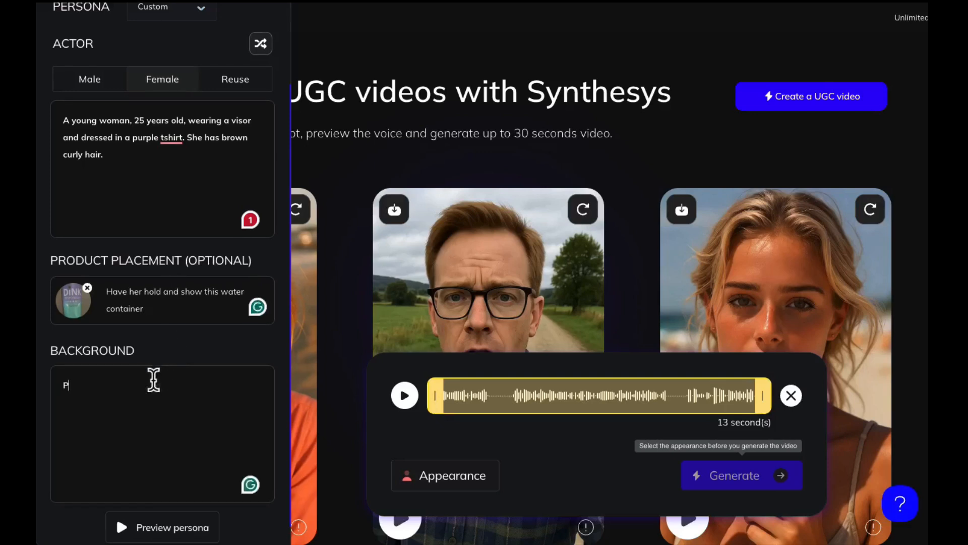
{"action": "key", "text": "BackSpace"}
{"action": "type", "text": "leball court"}
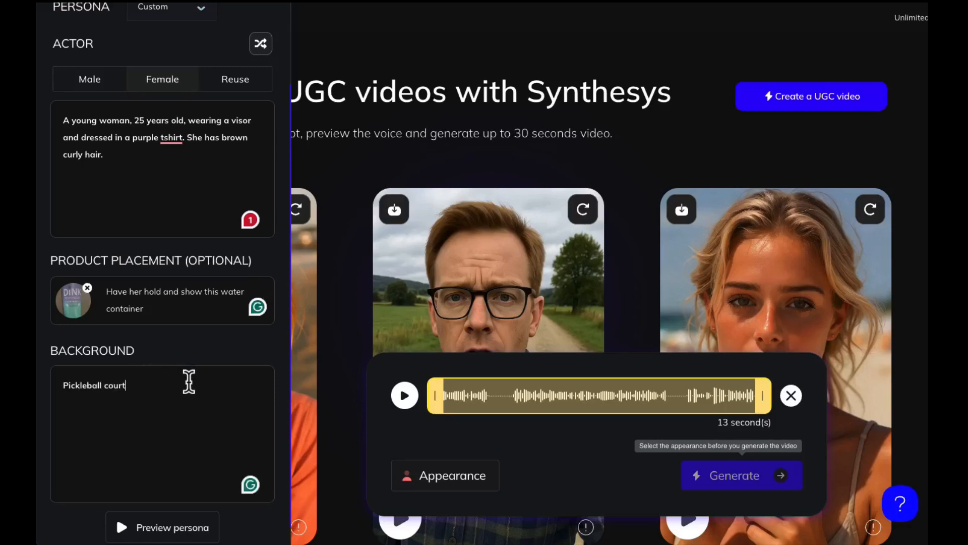
{"action": "left_click", "coordinate": [173, 530]}
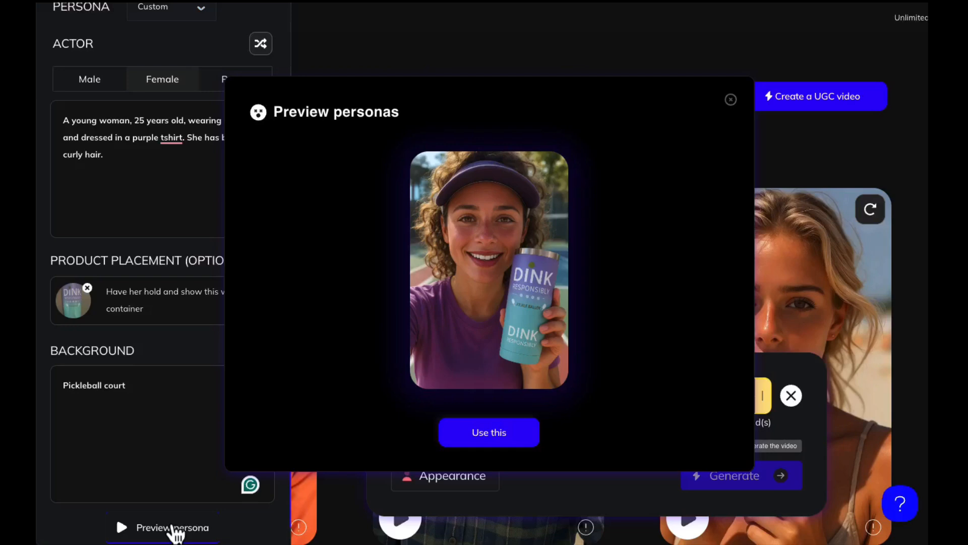
- Use the previewed persona and name the video "Pickleball Audrey"
{"action": "left_click", "coordinate": [487, 434]}
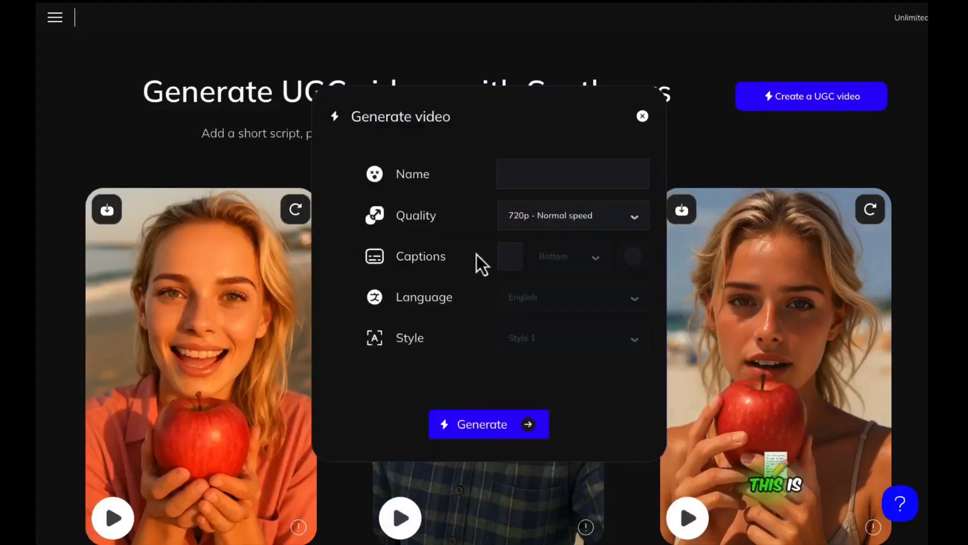
{"action": "left_click", "coordinate": [522, 169]}
{"action": "type", "text": "Pike"}
{"action": "key", "text": "BackSpace"}
{"action": "type", "text": "leball Audrey"}
- Keep the quality at 720p - Normal speed and enable captions for the video
{"action": "left_click", "coordinate": [576, 216]}
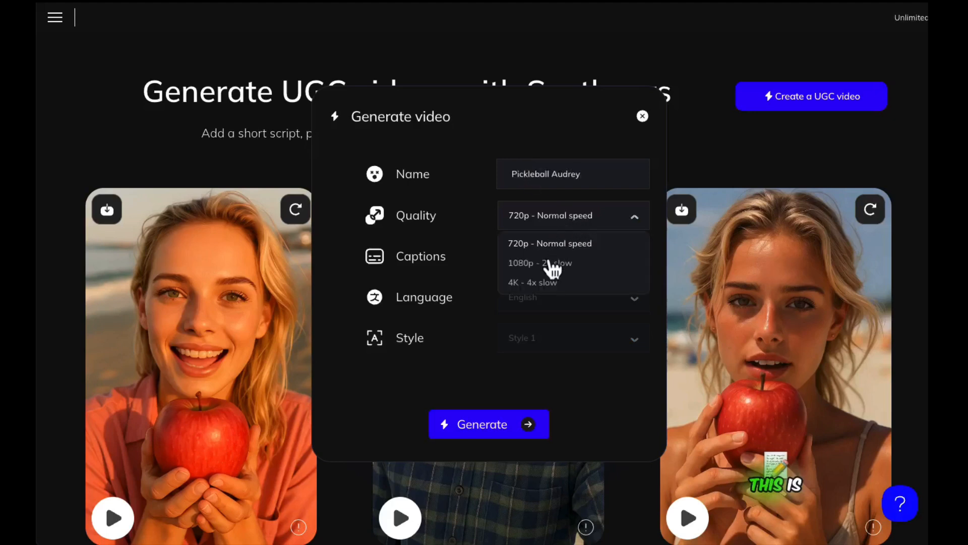
{"action": "left_click", "coordinate": [477, 232]}
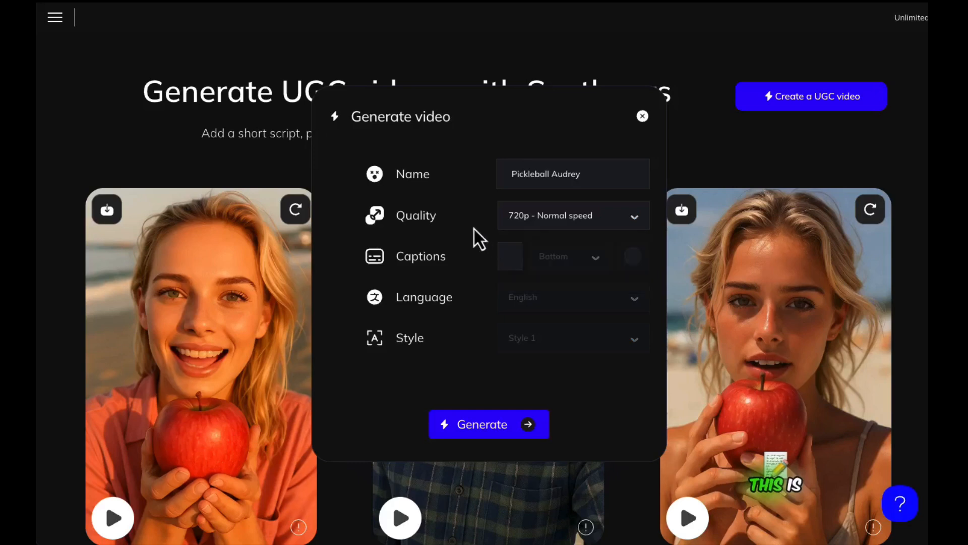
{"action": "left_click", "coordinate": [511, 262]}
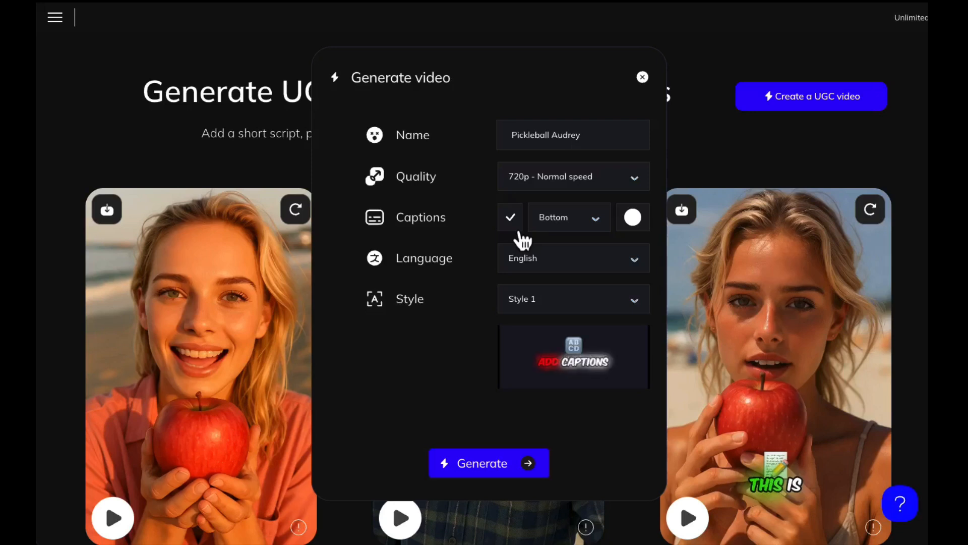
- Browse the available caption languages, leaving English selected
{"action": "left_click", "coordinate": [557, 262]}
{"action": "scroll", "coordinate": [544, 305], "scroll_direction": "down", "scroll_amount": 8}
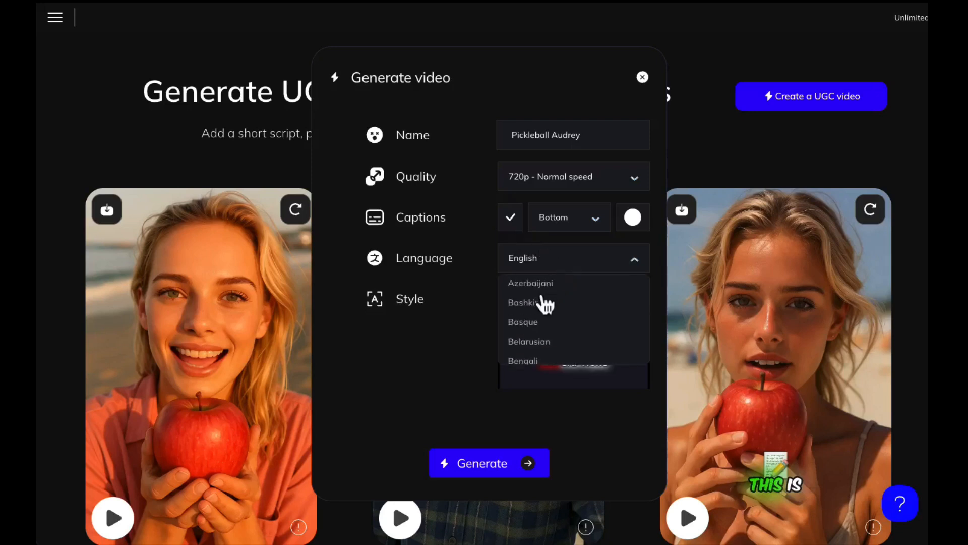
{"action": "scroll", "coordinate": [545, 305], "scroll_direction": "down", "scroll_amount": 5}
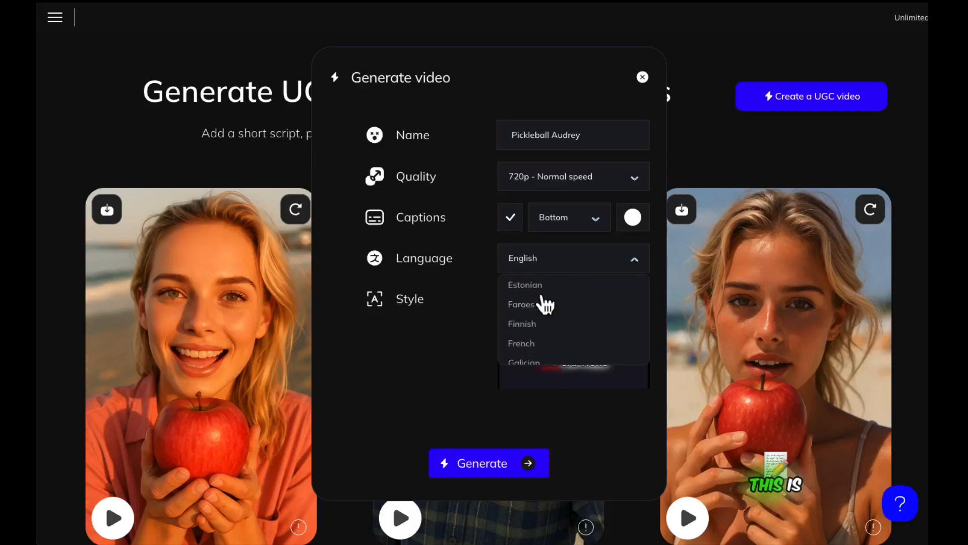
{"action": "scroll", "coordinate": [544, 305], "scroll_direction": "down", "scroll_amount": 3}
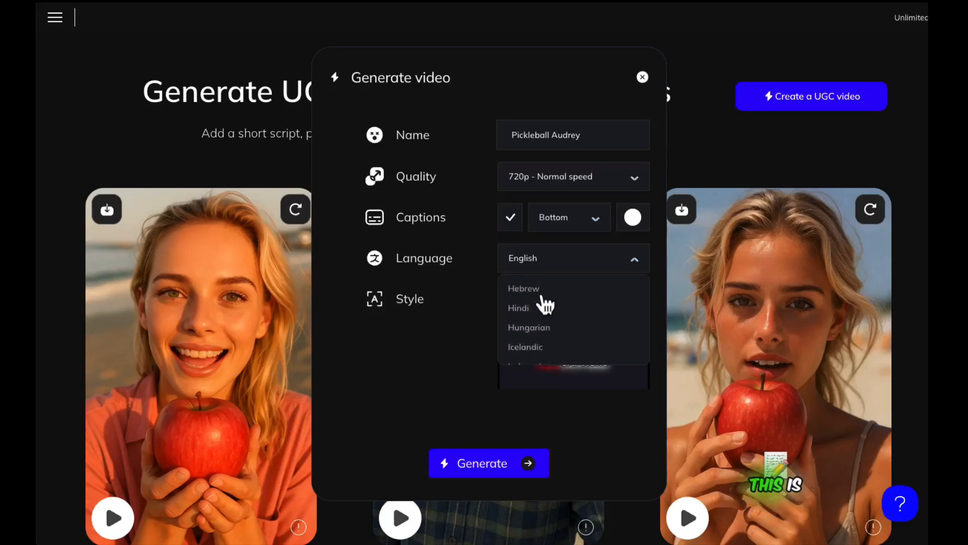
{"action": "scroll", "coordinate": [545, 305], "scroll_direction": "down", "scroll_amount": 3}
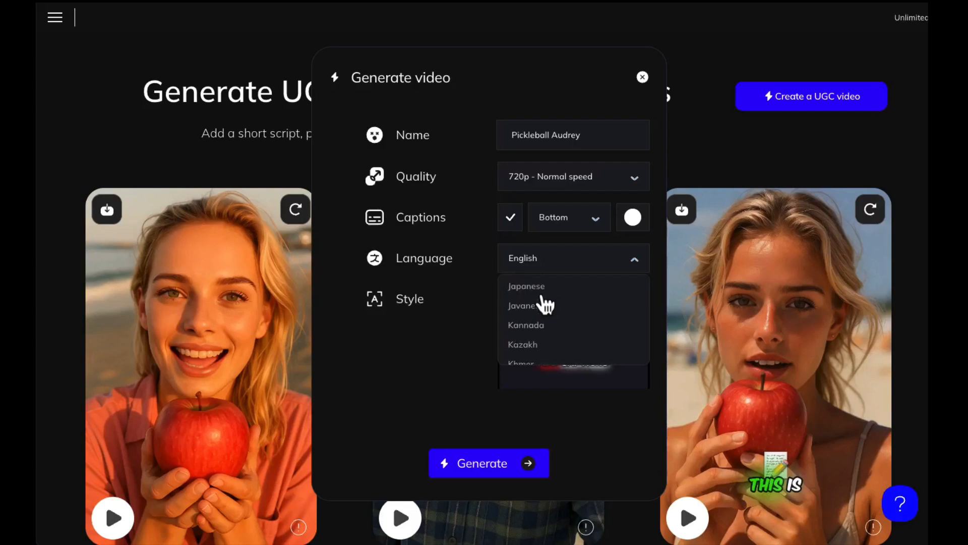
{"action": "left_click", "coordinate": [467, 229]}
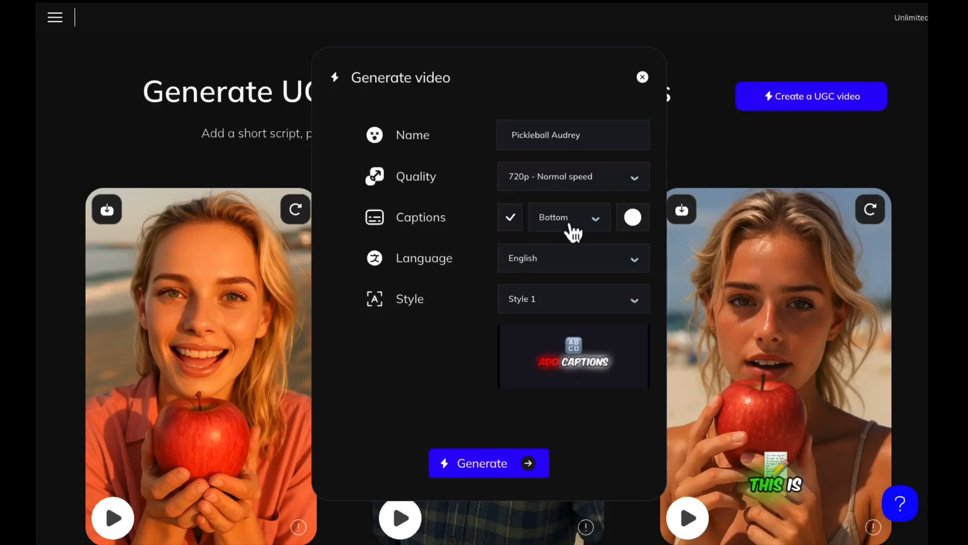
- Compare the caption styles and set the caption style to Style 4
{"action": "left_click", "coordinate": [538, 299]}
{"action": "left_click", "coordinate": [522, 348]}
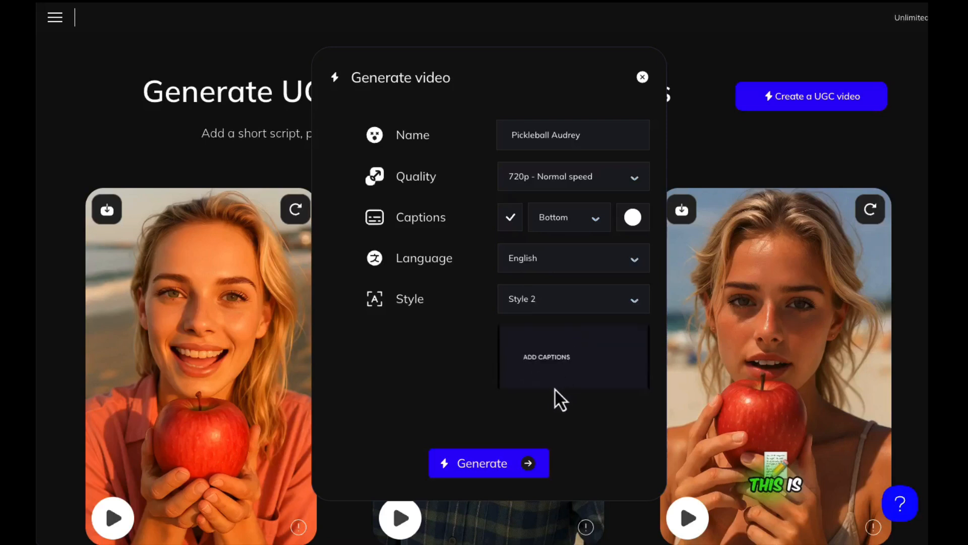
{"action": "left_click", "coordinate": [533, 303]}
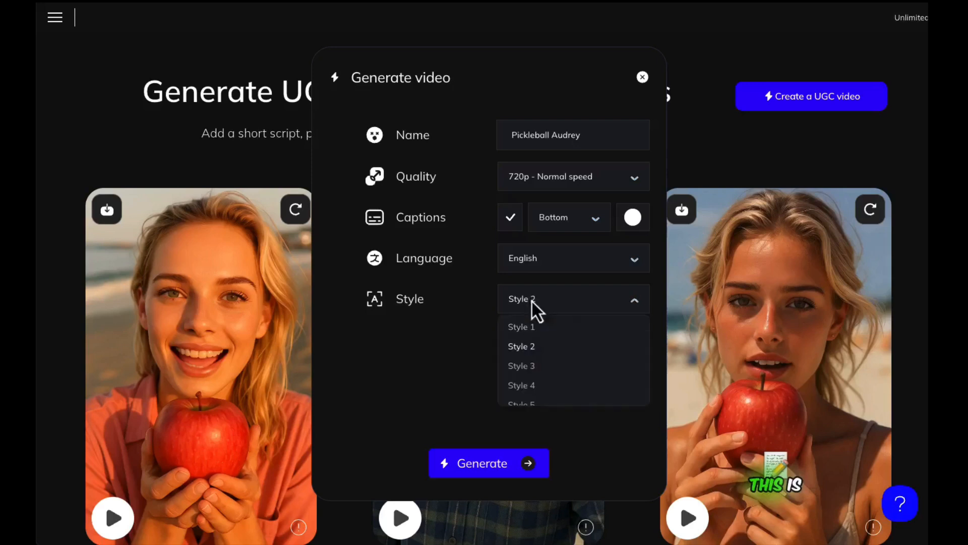
{"action": "left_click", "coordinate": [525, 366]}
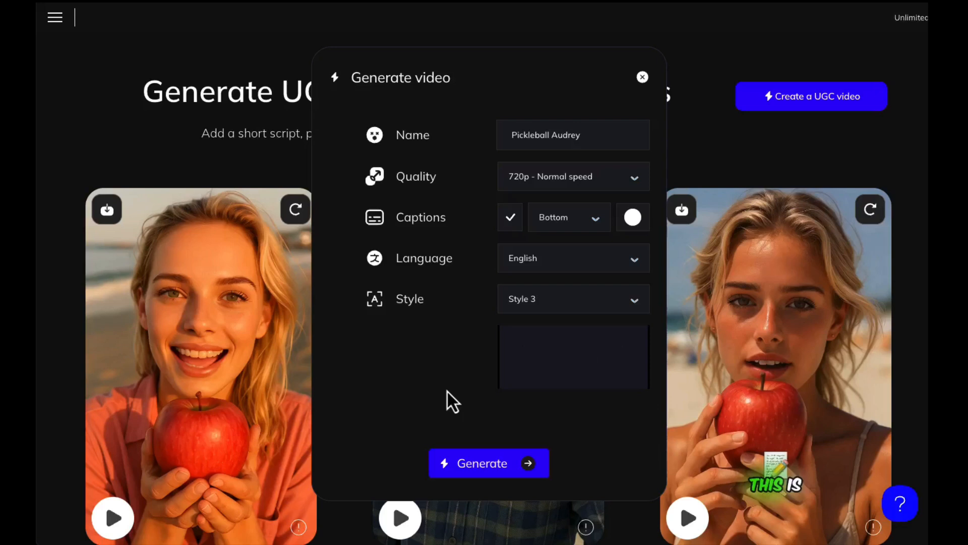
{"action": "left_click", "coordinate": [534, 301]}
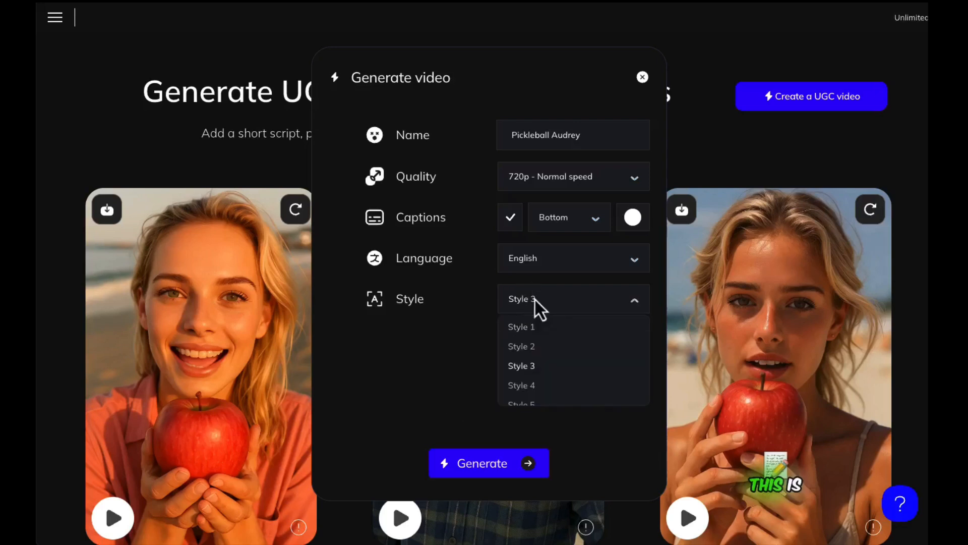
{"action": "left_click", "coordinate": [524, 387]}
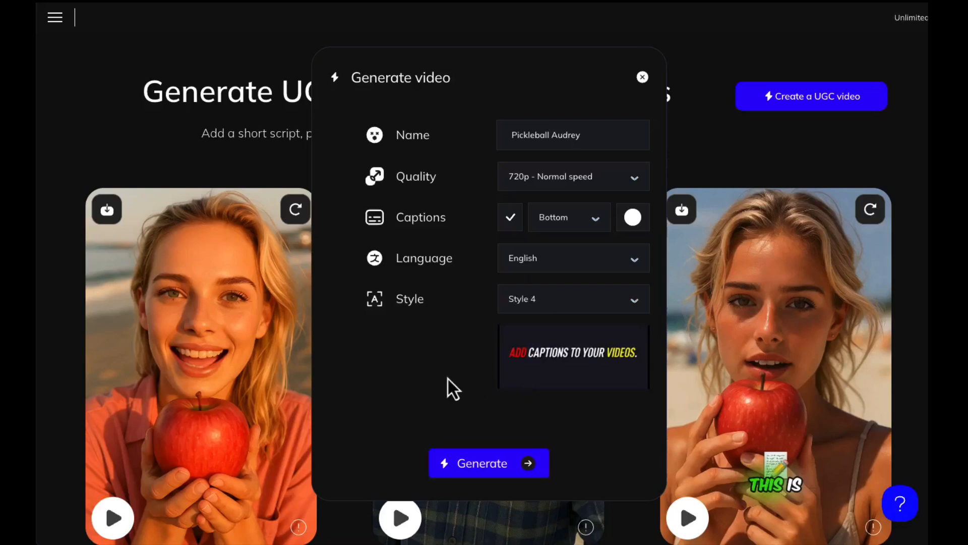
{"action": "left_click", "coordinate": [537, 302]}
{"action": "left_click", "coordinate": [525, 404]}
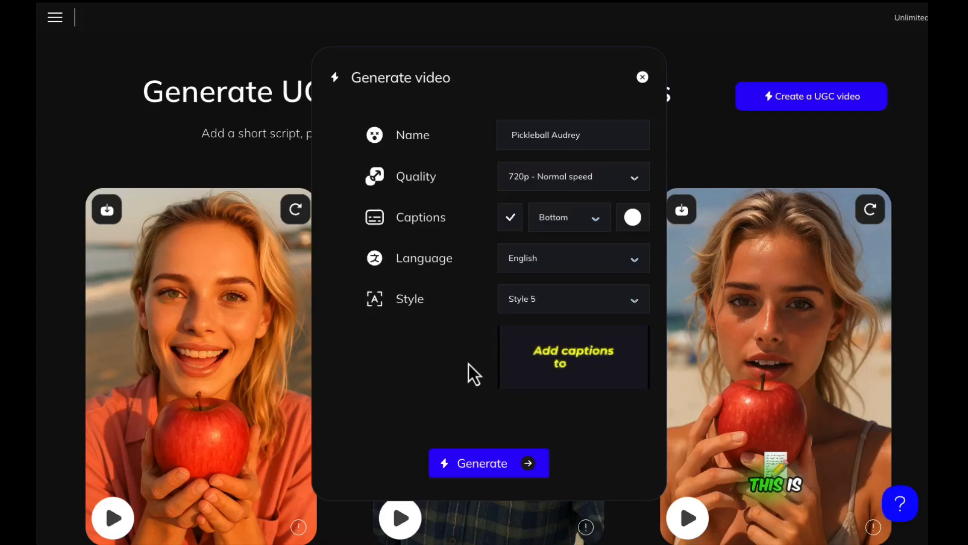
{"action": "left_click", "coordinate": [537, 307]}
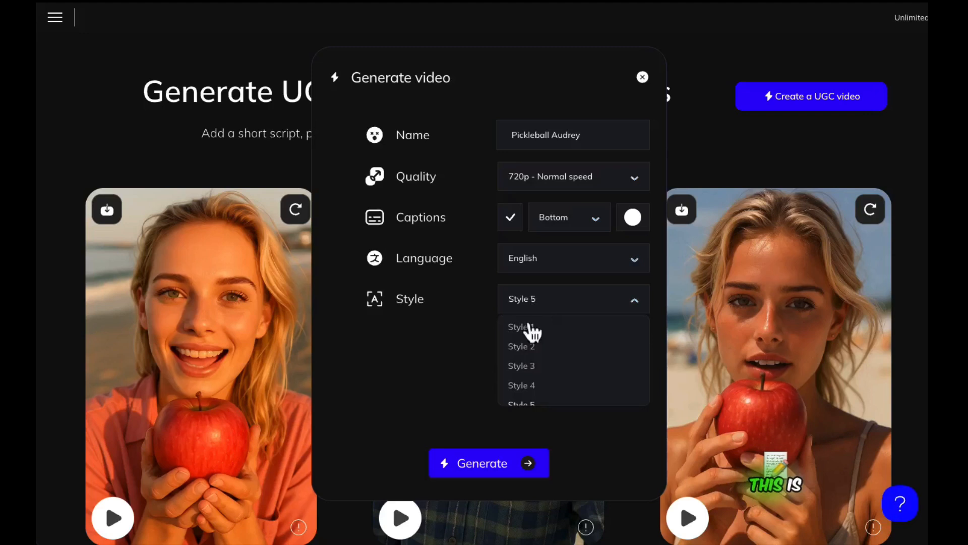
{"action": "left_click", "coordinate": [528, 389]}
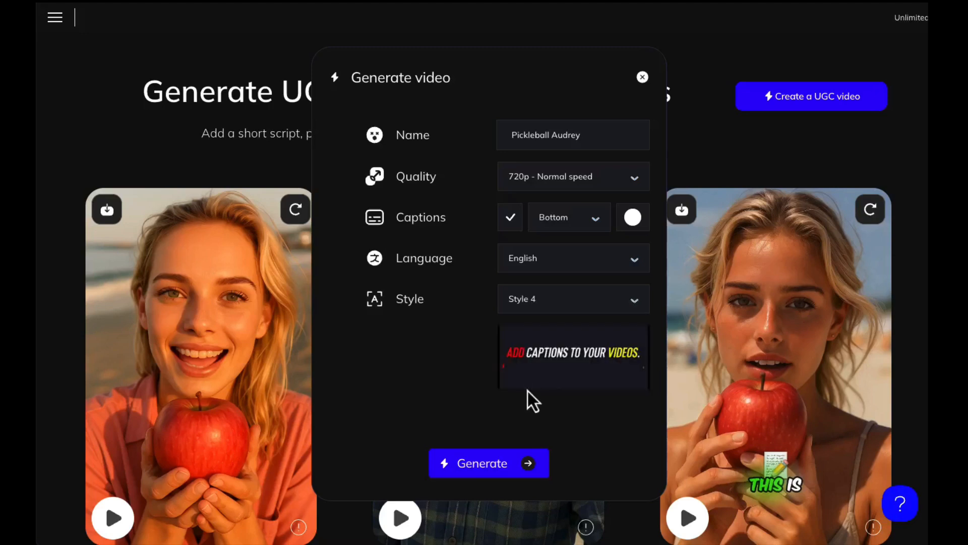
- Generate the video and play the resulting Pickleball Audrey clip
{"action": "left_click", "coordinate": [494, 464]}
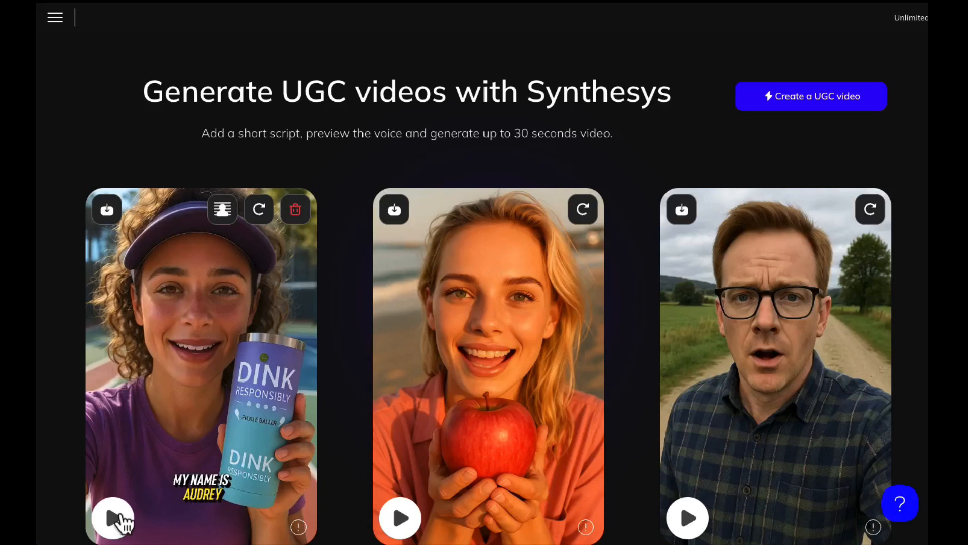
{"action": "scroll", "coordinate": [151, 404], "scroll_direction": "down", "scroll_amount": 1}
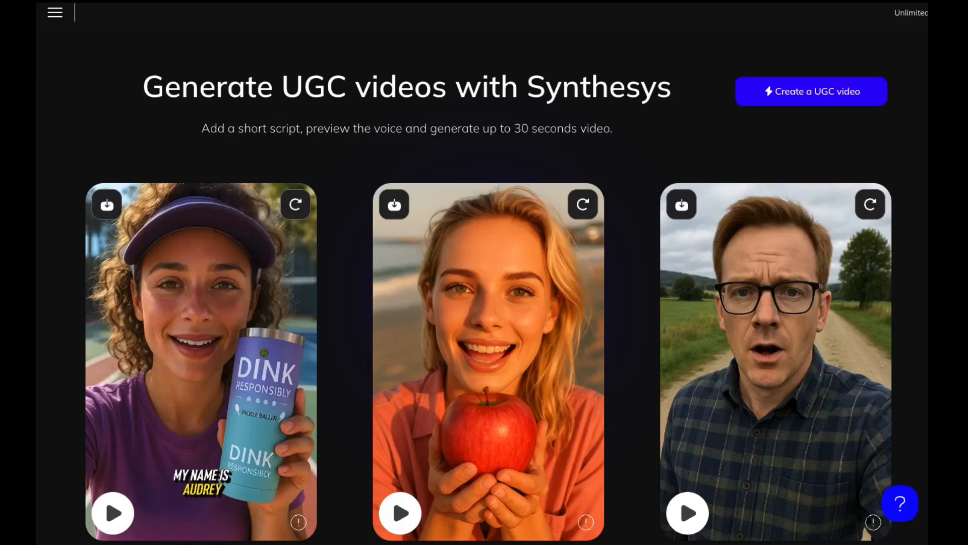
{"action": "left_click", "coordinate": [112, 512]}
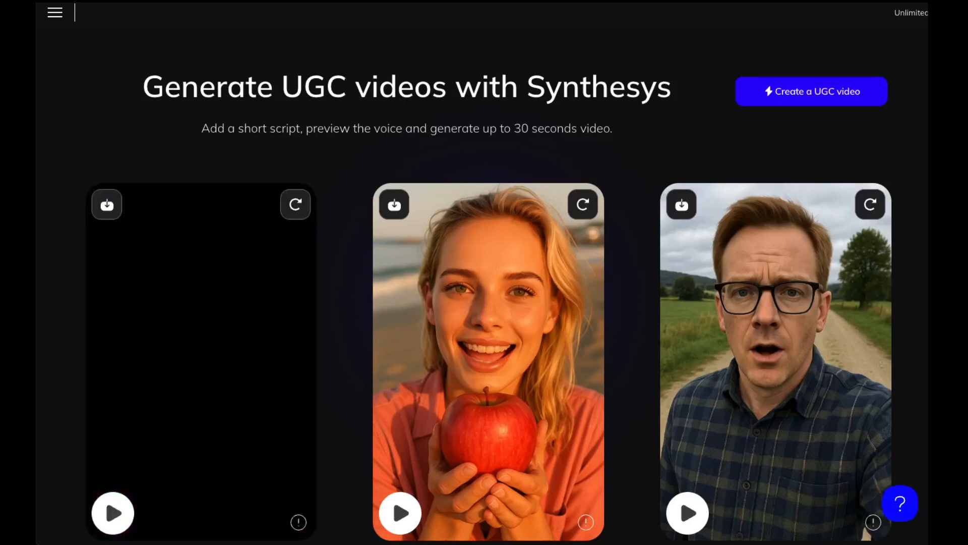
- Download the generated video, then open its regenerate options to generate new audio
{"action": "mouse_move", "coordinate": [143, 335]}
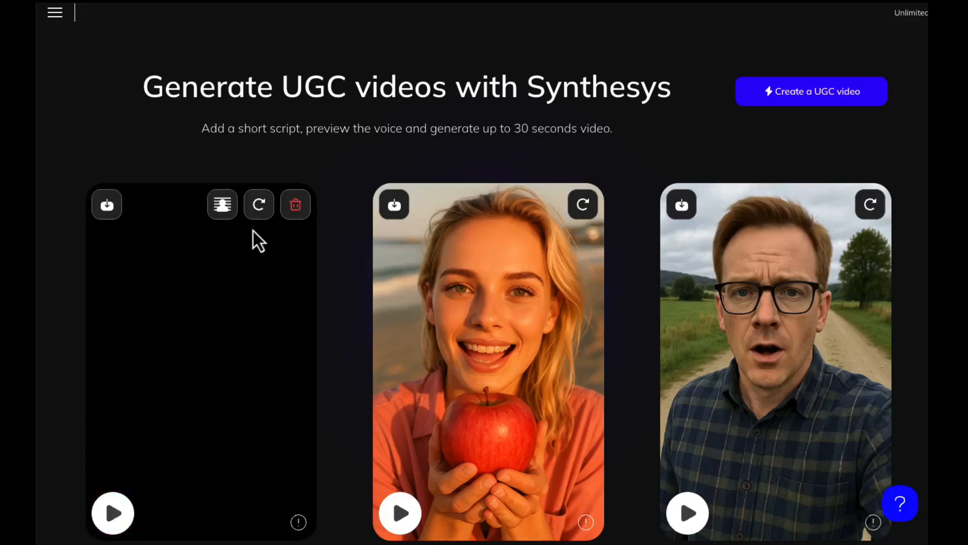
{"action": "left_click", "coordinate": [108, 205]}
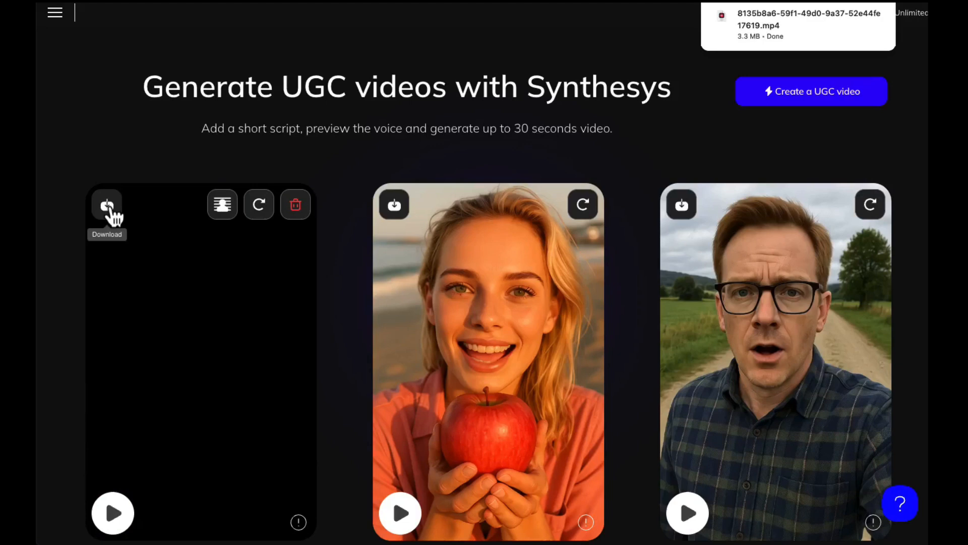
{"action": "left_click", "coordinate": [260, 207]}
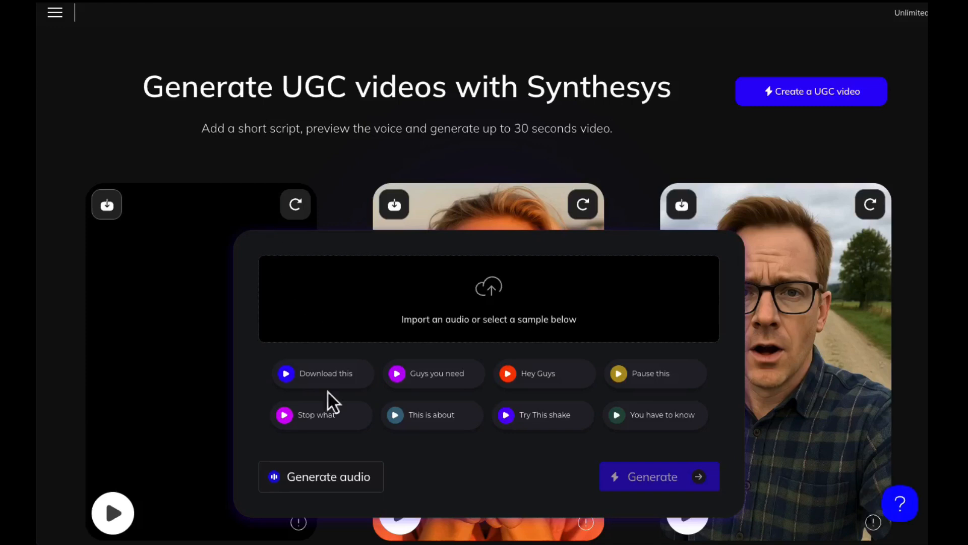
{"action": "left_click", "coordinate": [319, 480]}
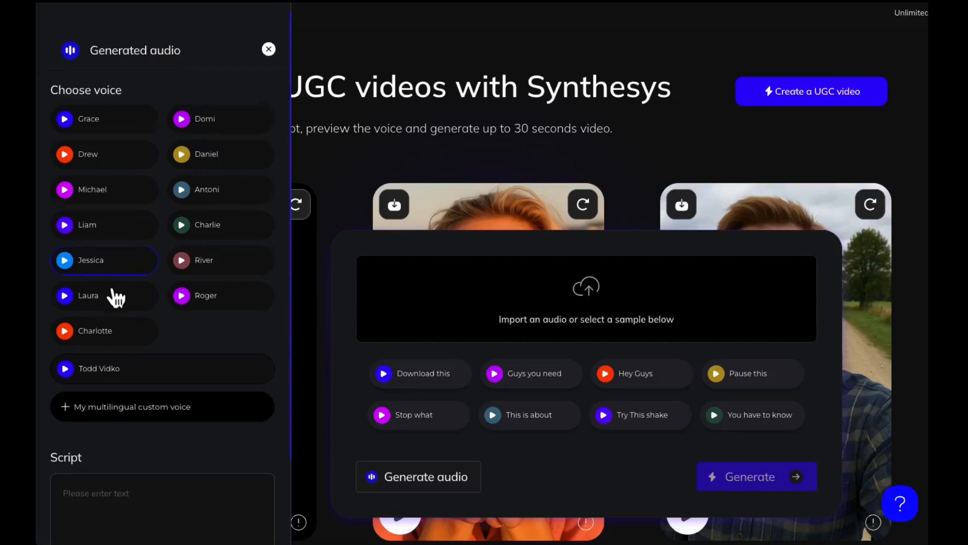
- Start writing the English script in the Script box
{"action": "scroll", "coordinate": [115, 297], "scroll_direction": "down", "scroll_amount": 2}
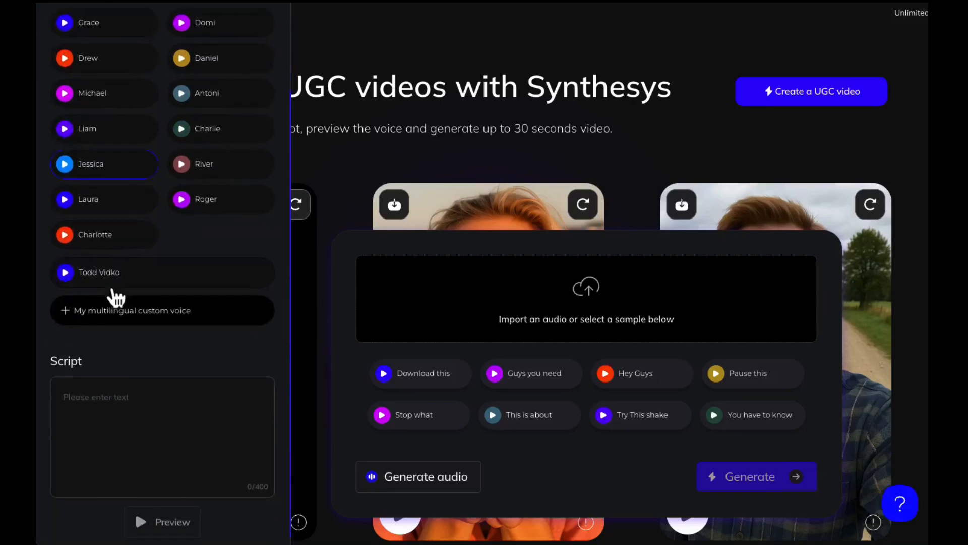
{"action": "left_click", "coordinate": [138, 408]}
{"action": "type", "text": "T"}
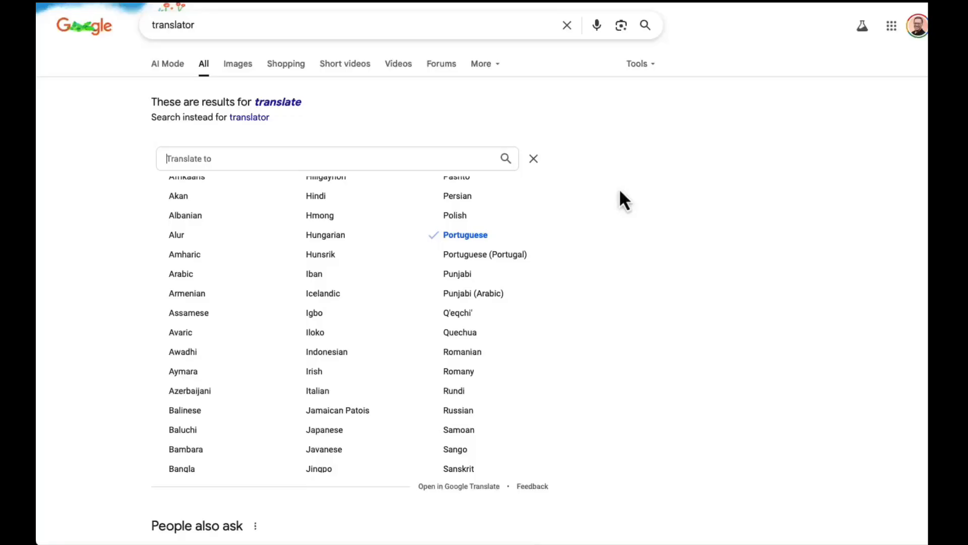
- Switch to the Google translator and set the target language to Spanish
{"action": "scroll", "coordinate": [602, 189], "scroll_direction": "down", "scroll_amount": 3}
{"action": "scroll", "coordinate": [452, 231], "scroll_direction": "down", "scroll_amount": 2}
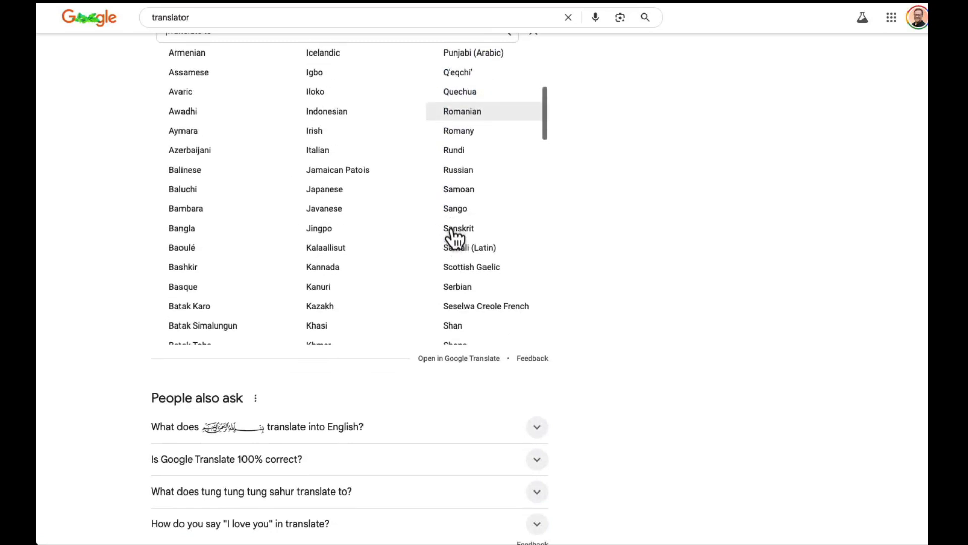
{"action": "scroll", "coordinate": [454, 237], "scroll_direction": "down", "scroll_amount": 5}
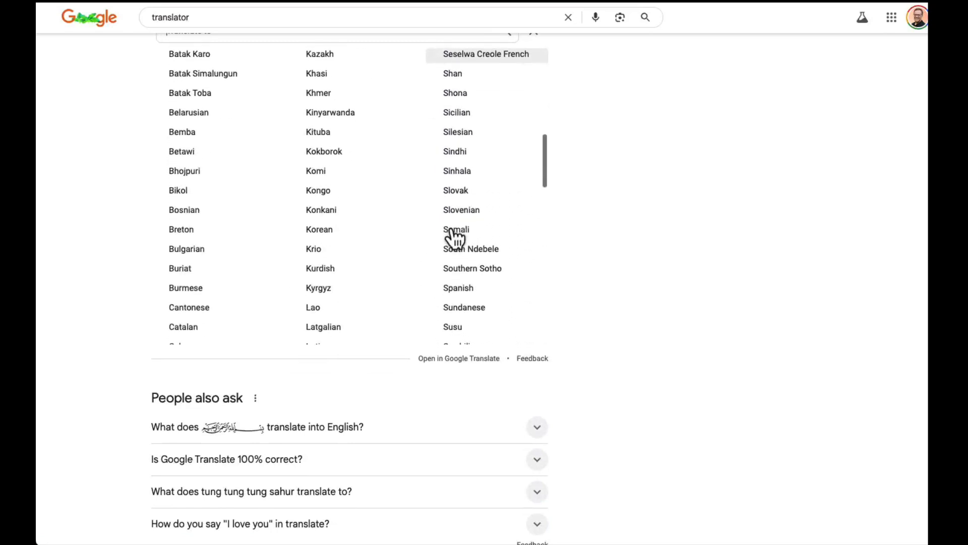
{"action": "left_click", "coordinate": [458, 245]}
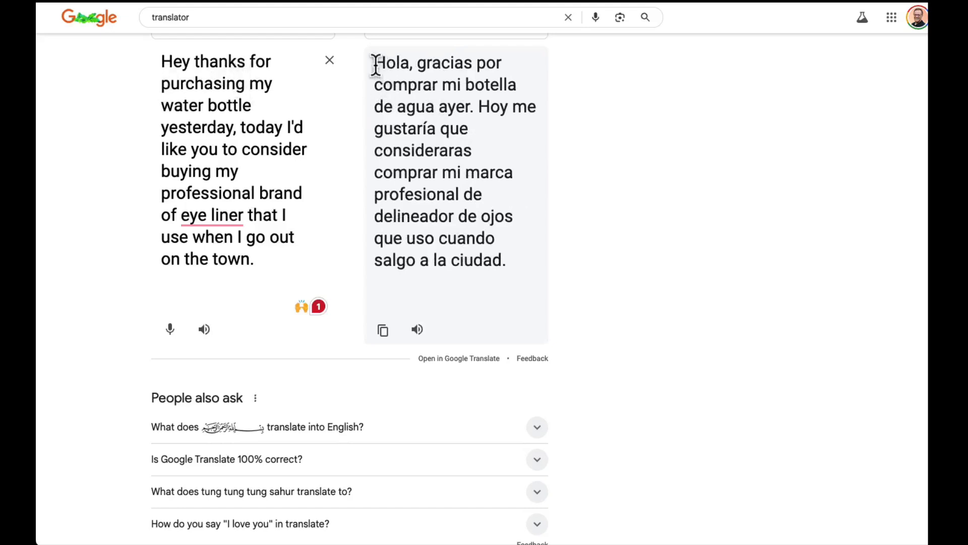
- Copy the Spanish translation and paste it into the Script box, replacing the English script
{"action": "left_click_drag", "start_coordinate": [376, 65], "coordinate": [506, 268]}
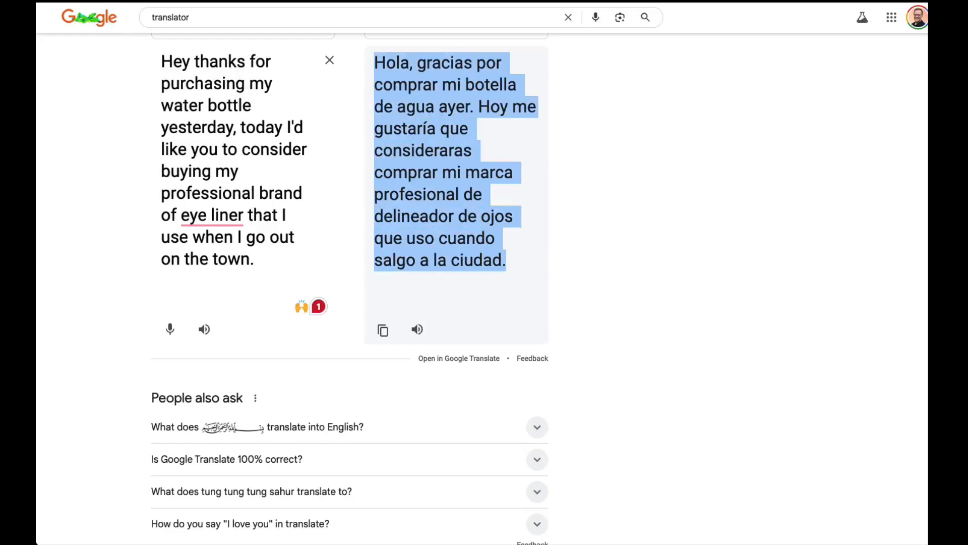
{"action": "left_click", "coordinate": [57, 1]}
{"action": "left_click", "coordinate": [60, 8]}
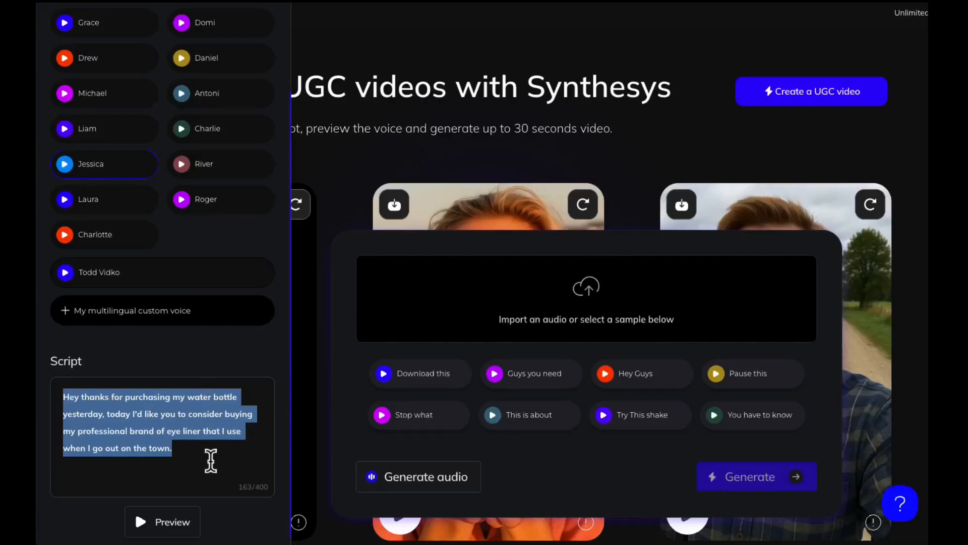
{"action": "left_click", "coordinate": [202, 459]}
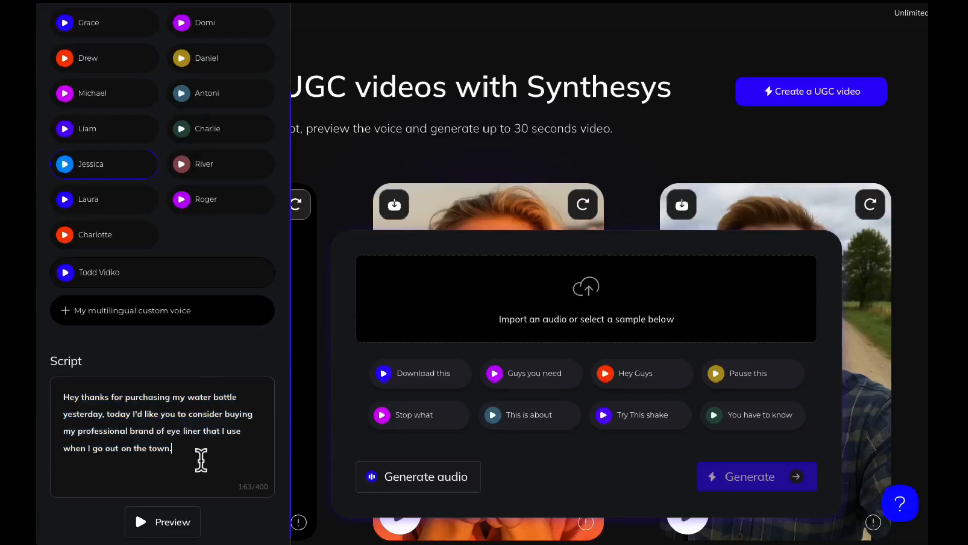
{"action": "key", "text": "ctrl+a"}
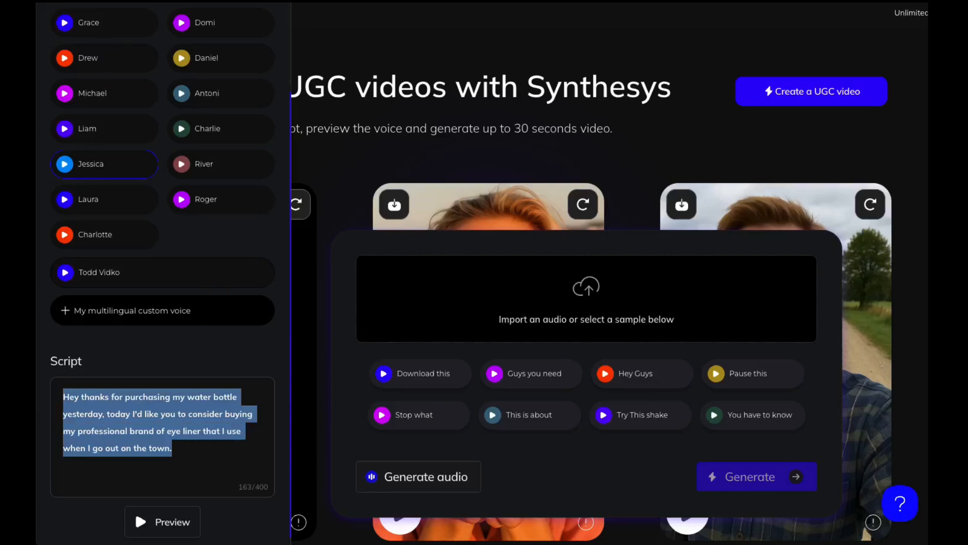
{"action": "left_click", "coordinate": [57, 1]}
{"action": "left_click", "coordinate": [43, 19]}
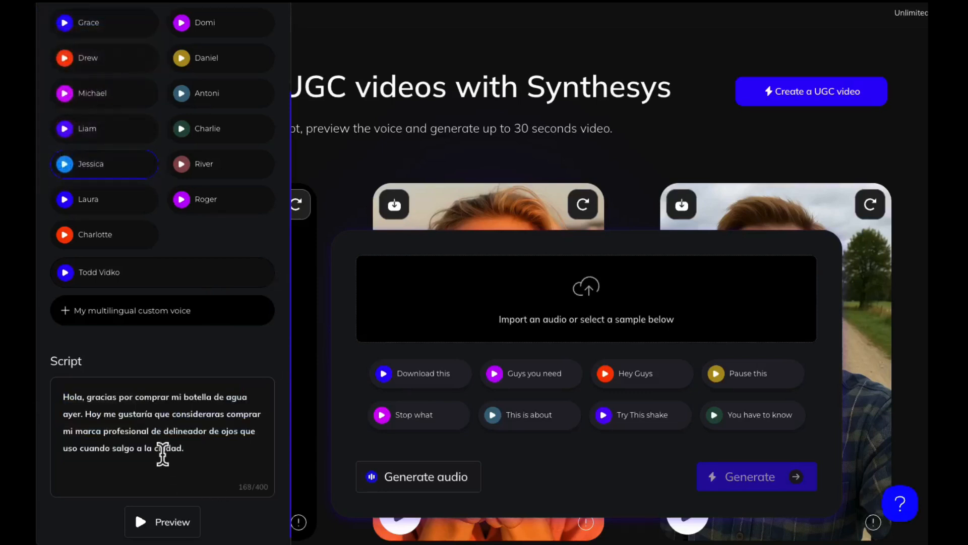
- Preview the Spanish script's voice audio and open the persona's Appearance settings
{"action": "left_click", "coordinate": [172, 527]}
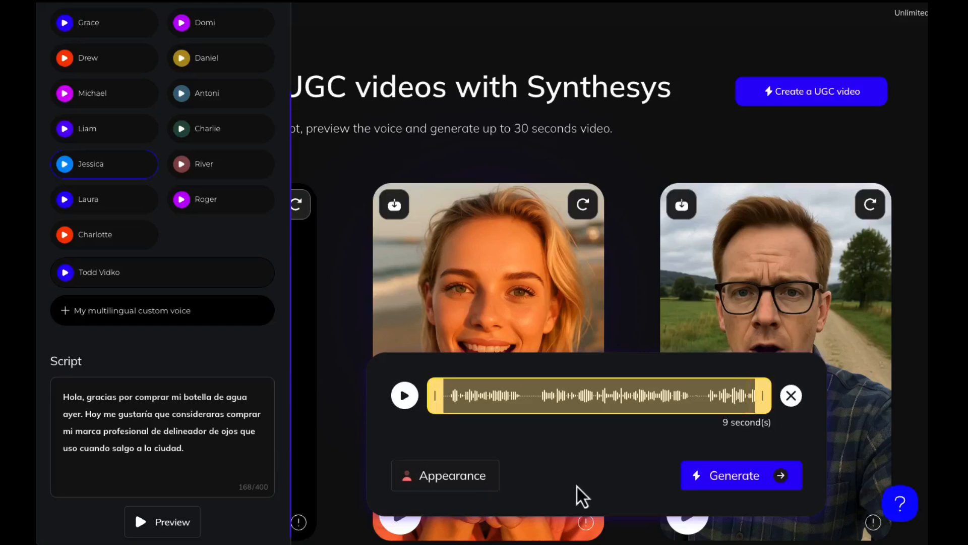
{"action": "left_click", "coordinate": [433, 479]}
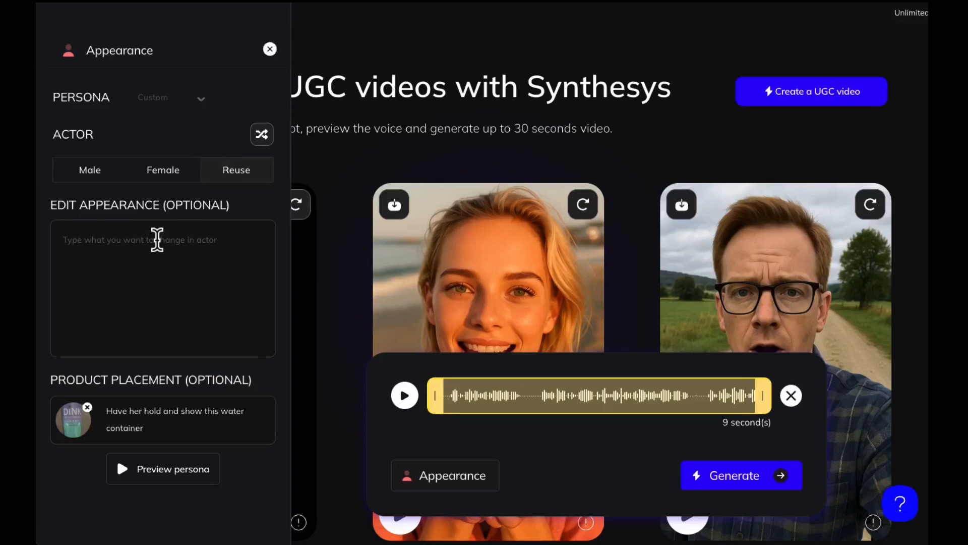
- Describe the actor's edited appearance as "Dressed formally in an off white blouse in her bedroom at home."
{"action": "left_click", "coordinate": [157, 239]}
{"action": "type", "text": "Drse"}
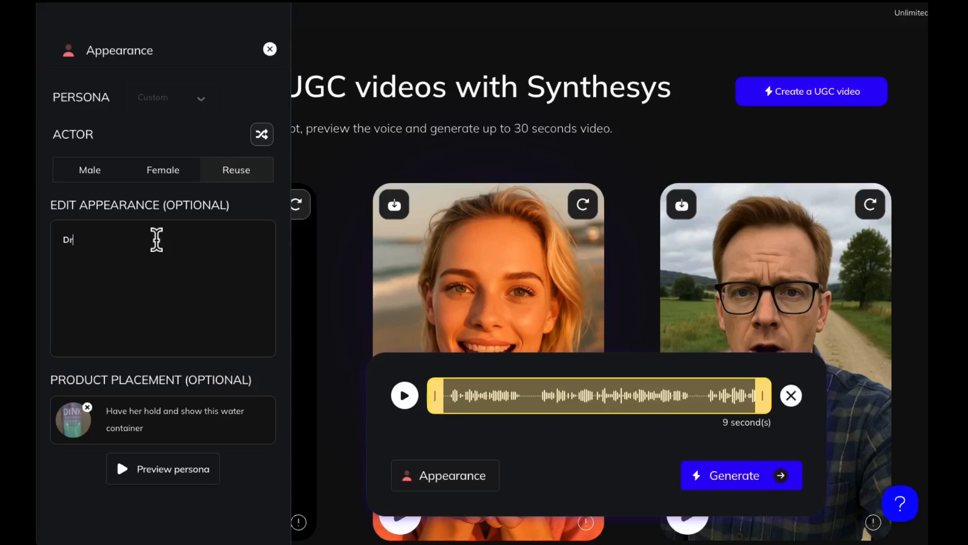
{"action": "key", "text": "BackSpace"}
{"action": "key", "text": "BackSpace"}
{"action": "type", "text": "essed casually in a white "}
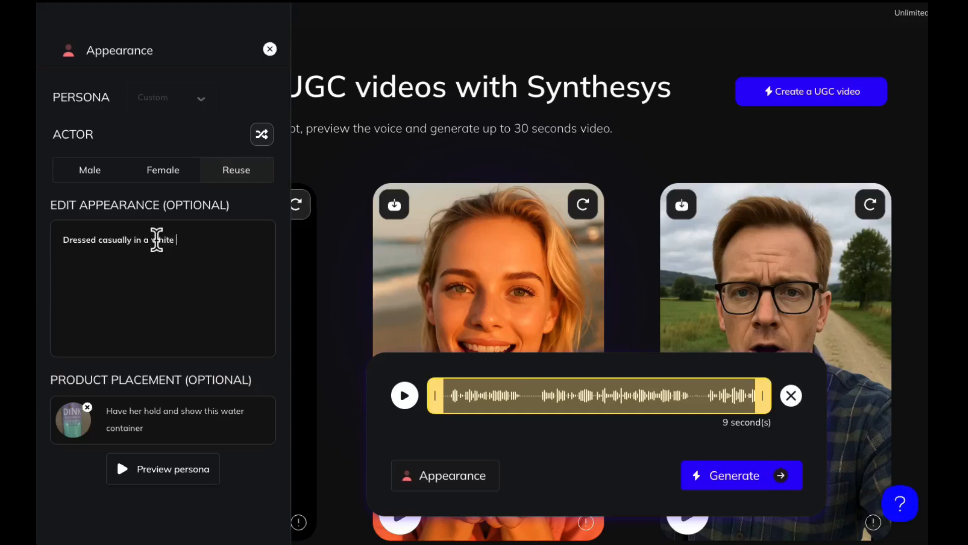
{"action": "type", "text": "tshirt"}
{"action": "key", "text": "BackSpace"}
{"action": "key", "text": "BackSpace"}
{"action": "key", "text": "BackSpace"}
{"action": "key", "text": "BackSpace"}
{"action": "key", "text": "BackSpace"}
{"action": "key", "text": "BackSpace"}
{"action": "key", "text": "BackSpace"}
{"action": "key", "text": "BackSpace"}
{"action": "key", "text": "BackSpace"}
{"action": "key", "text": "BackSpace"}
{"action": "key", "text": "BackSpace"}
{"action": "key", "text": "BackSpace"}
{"action": "key", "text": "BackSpace"}
{"action": "key", "text": "BackSpace"}
{"action": "key", "text": "BackSpace"}
{"action": "key", "text": "BackSpace"}
{"action": "key", "text": "BackSpace"}
{"action": "key", "text": "BackSpace"}
{"action": "key", "text": "BackSpace"}
{"action": "key", "text": "BackSpace"}
{"action": "key", "text": "BackSpace"}
{"action": "key", "text": "BackSpace"}
{"action": "key", "text": "BackSpace"}
{"action": "key", "text": "BackSpace"}
{"action": "key", "text": "BackSpace"}
{"action": "key", "text": "BackSpace"}
{"action": "type", "text": "formally in a n off white blouse"}
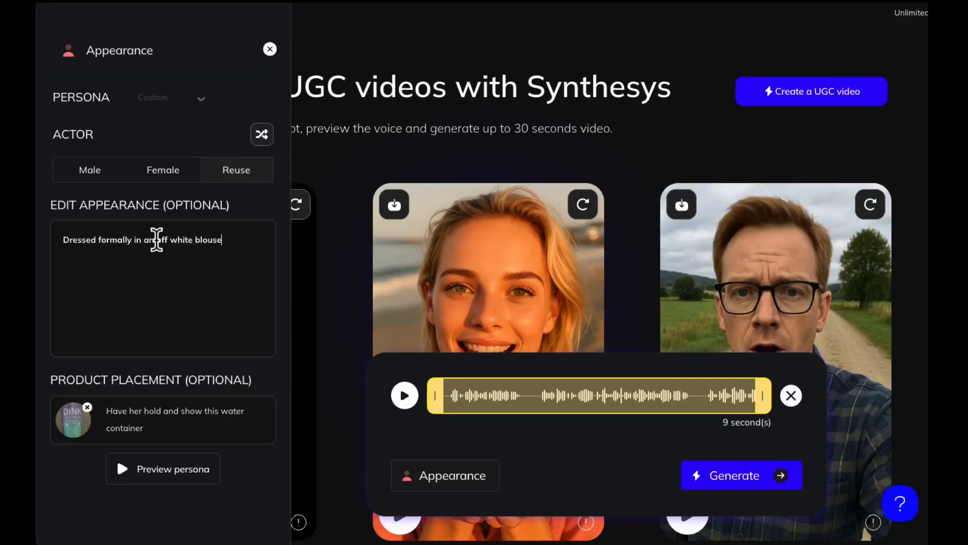
{"action": "type", "text": " in her bedroom at home."}
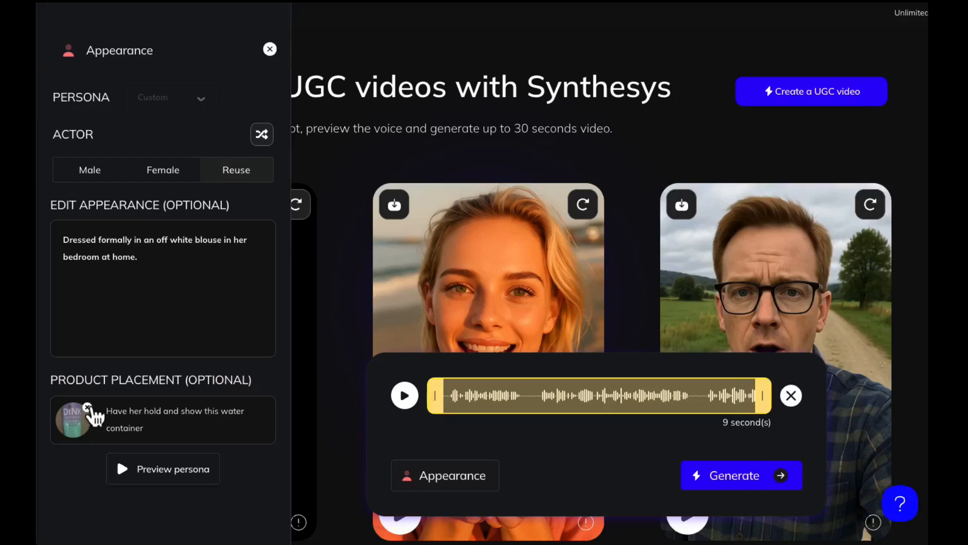
- Remove the product placement image and its instruction text, then use the previewed persona
{"action": "left_click", "coordinate": [88, 407]}
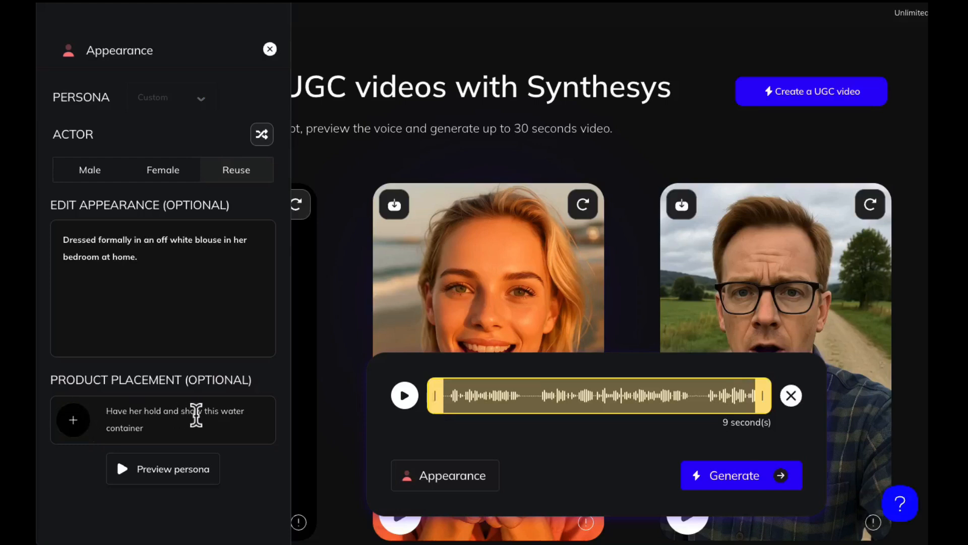
{"action": "left_click_drag", "start_coordinate": [151, 428], "coordinate": [87, 399]}
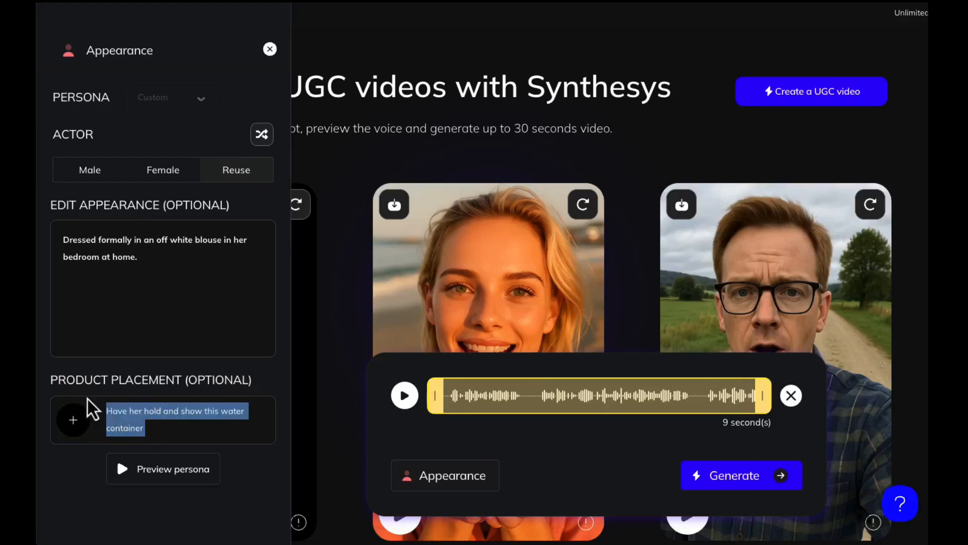
{"action": "key", "text": "BackSpace"}
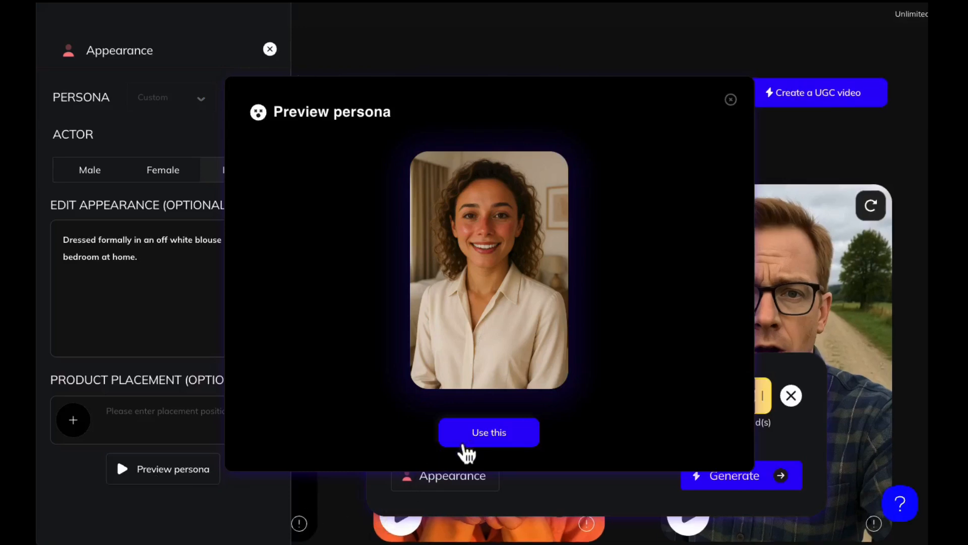
{"action": "left_click", "coordinate": [487, 435]}
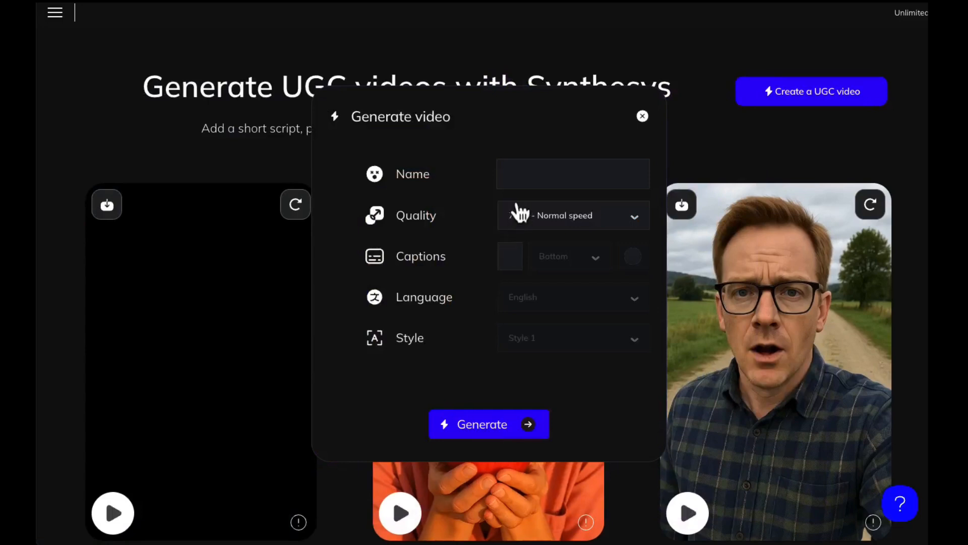
- Name the video "Audrey Spanish" and enable captions
{"action": "left_click", "coordinate": [514, 176]}
{"action": "type", "text": "Audrey Spanish"}
{"action": "left_click", "coordinate": [528, 261]}
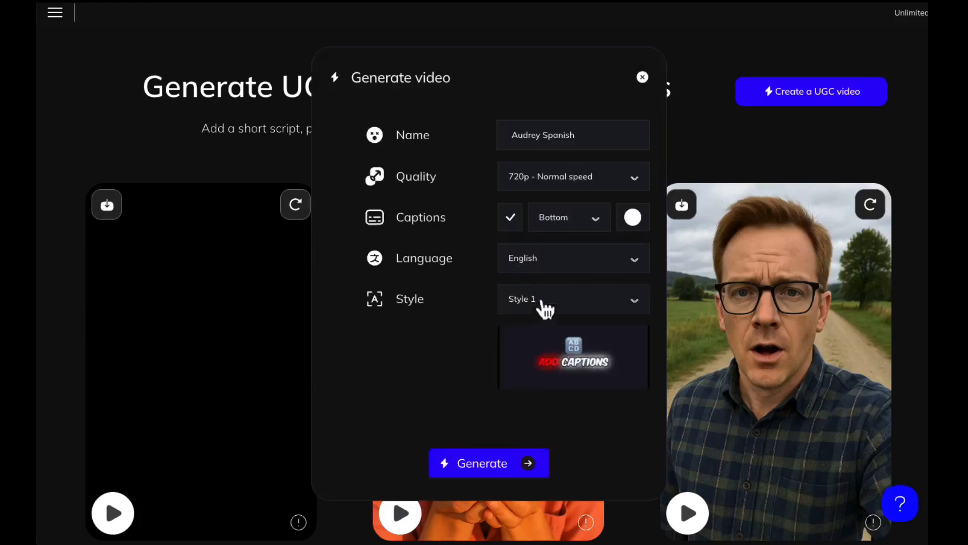
- Set the video language to Spanish
{"action": "left_click", "coordinate": [541, 258]}
{"action": "scroll", "coordinate": [558, 315], "scroll_direction": "down", "scroll_amount": 15}
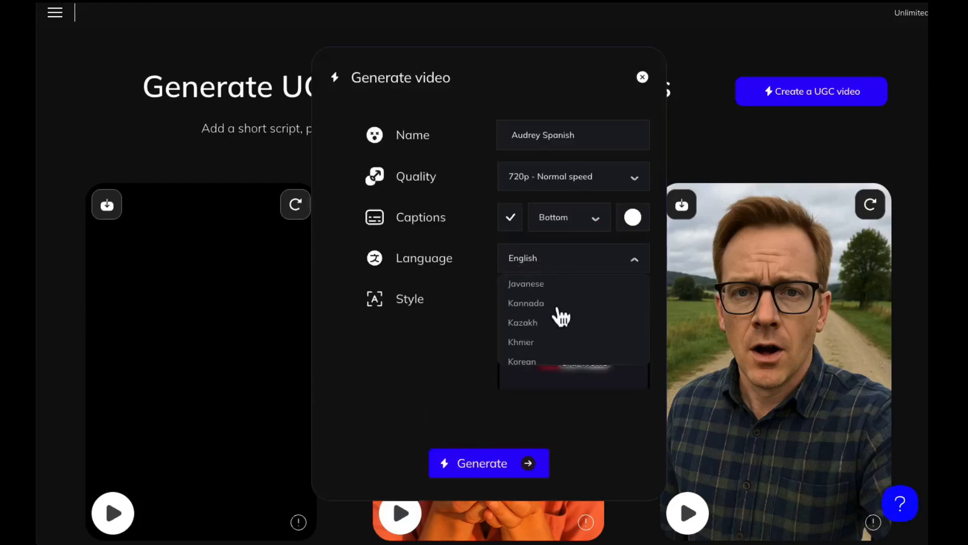
{"action": "scroll", "coordinate": [561, 317], "scroll_direction": "down", "scroll_amount": 10}
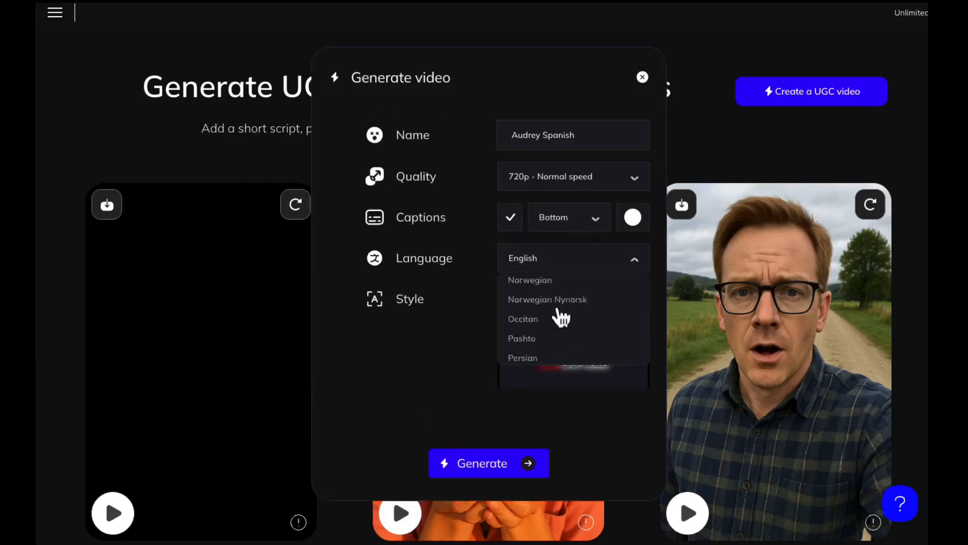
{"action": "scroll", "coordinate": [561, 317], "scroll_direction": "down", "scroll_amount": 1}
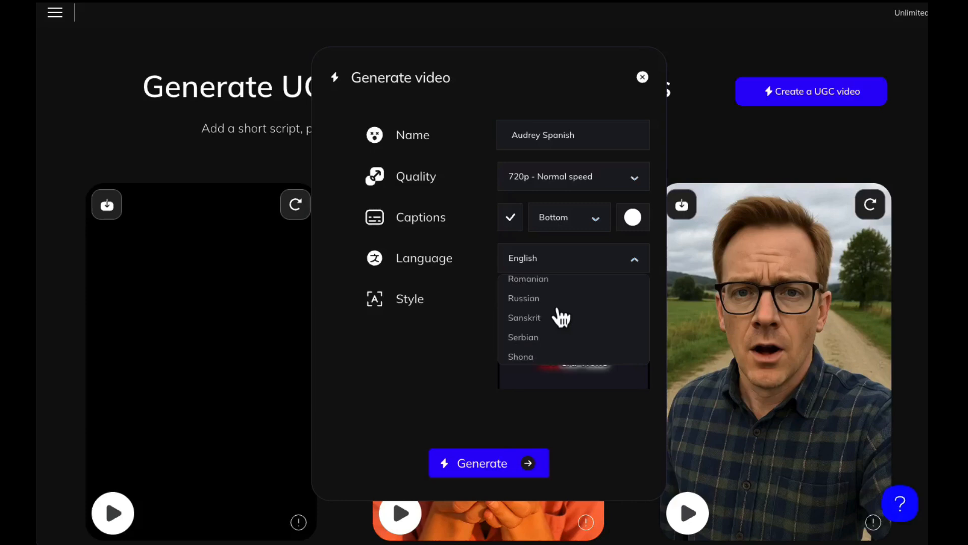
{"action": "scroll", "coordinate": [561, 317], "scroll_direction": "down", "scroll_amount": 2}
{"action": "scroll", "coordinate": [561, 317], "scroll_direction": "down", "scroll_amount": 5}
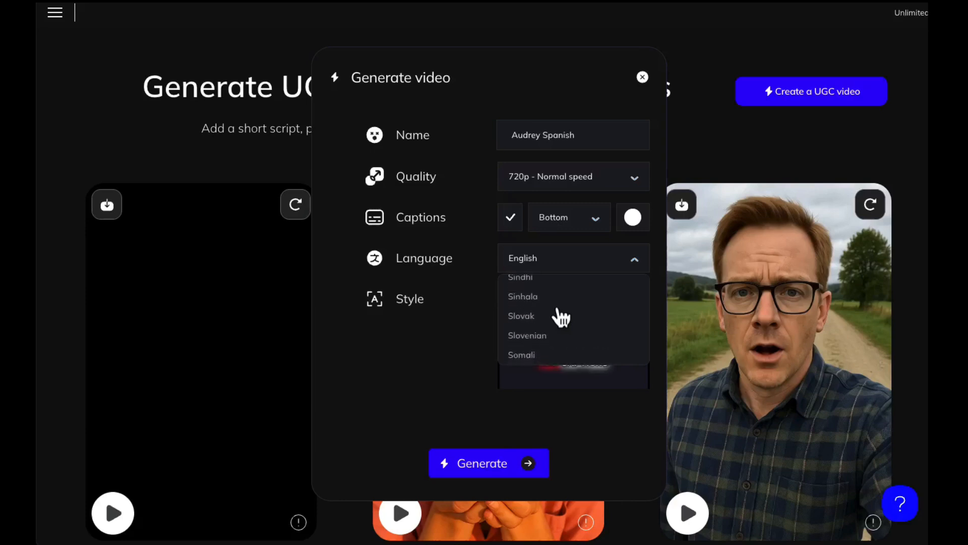
{"action": "left_click", "coordinate": [544, 327]}
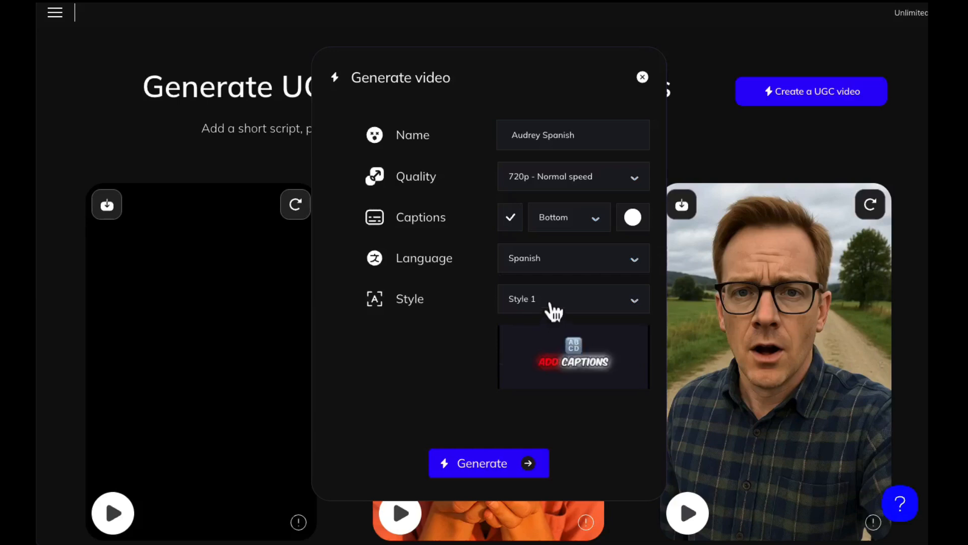
- Choose Style 5 for the captions and generate the video
{"action": "left_click", "coordinate": [549, 308]}
{"action": "scroll", "coordinate": [562, 391], "scroll_direction": "down", "scroll_amount": 1}
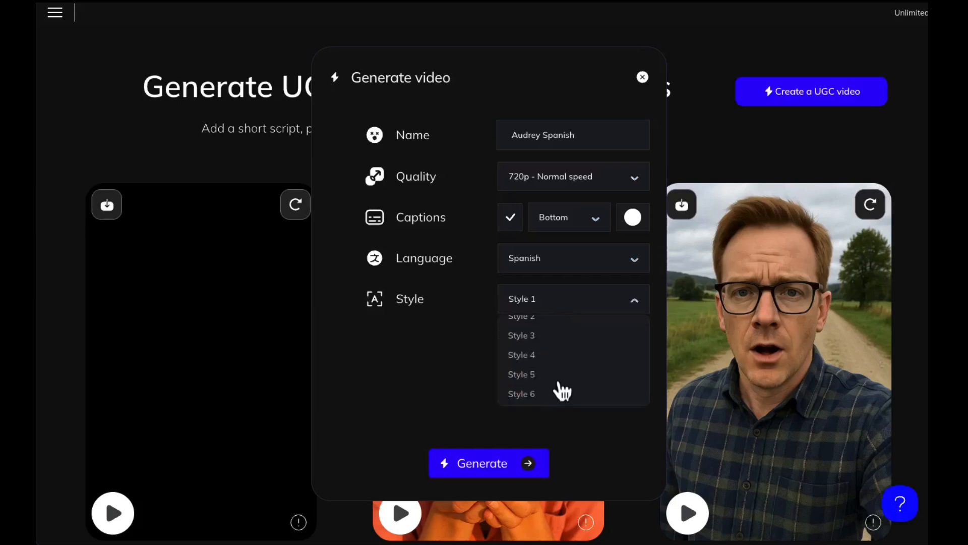
{"action": "left_click", "coordinate": [534, 394]}
{"action": "left_click", "coordinate": [546, 302]}
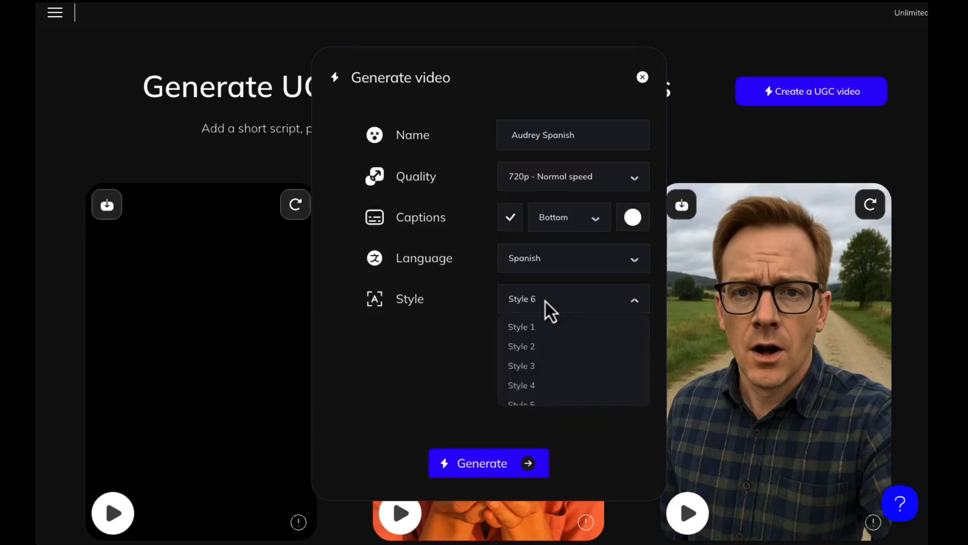
{"action": "scroll", "coordinate": [532, 392], "scroll_direction": "down", "scroll_amount": 1}
{"action": "left_click", "coordinate": [532, 392]}
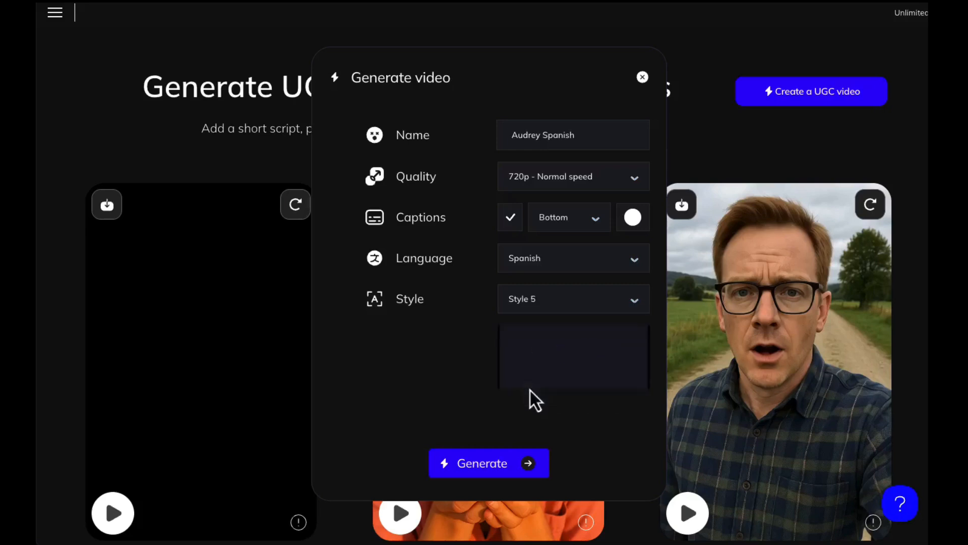
{"action": "left_click", "coordinate": [536, 469]}
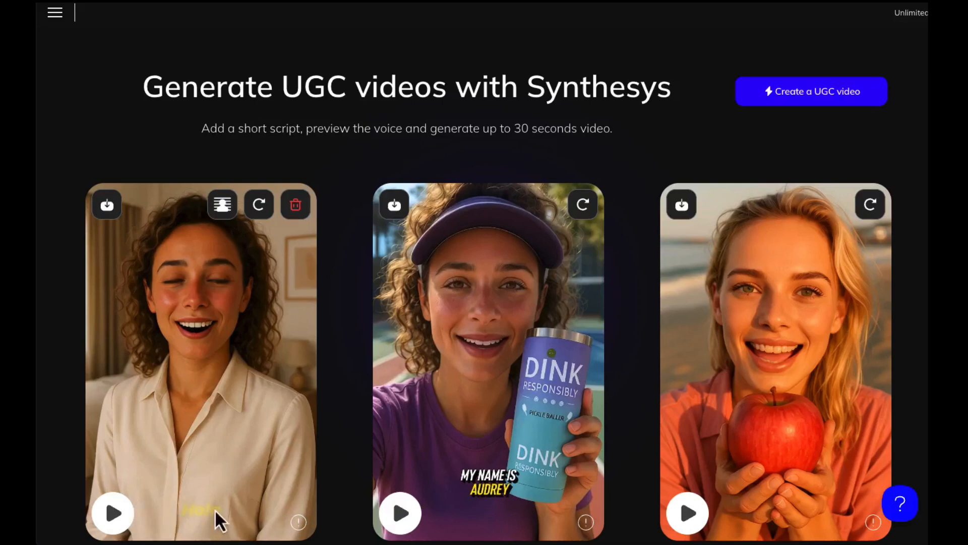
- Play the new Spanish video and another sample video in the gallery
{"action": "left_click", "coordinate": [115, 513]}
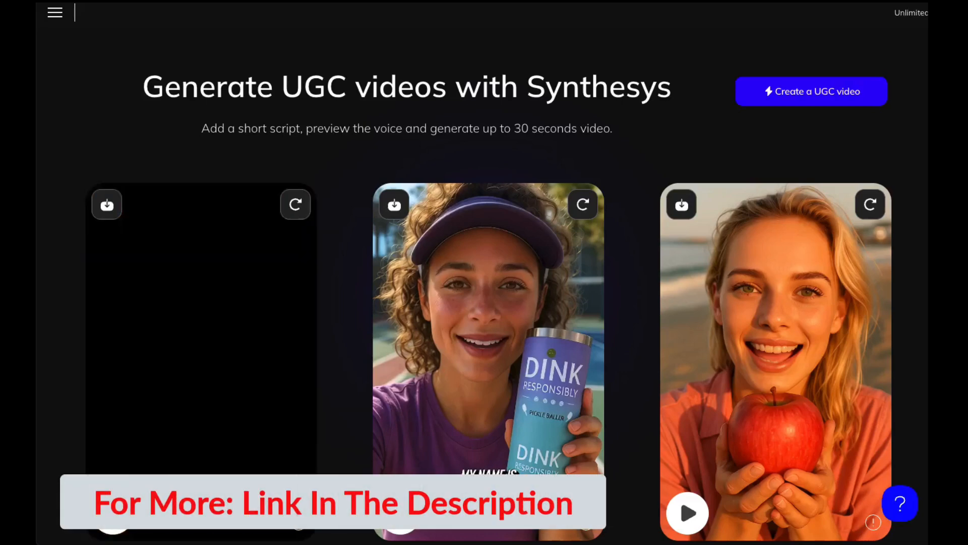
{"action": "scroll", "coordinate": [61, 461], "scroll_direction": "down", "scroll_amount": 10}
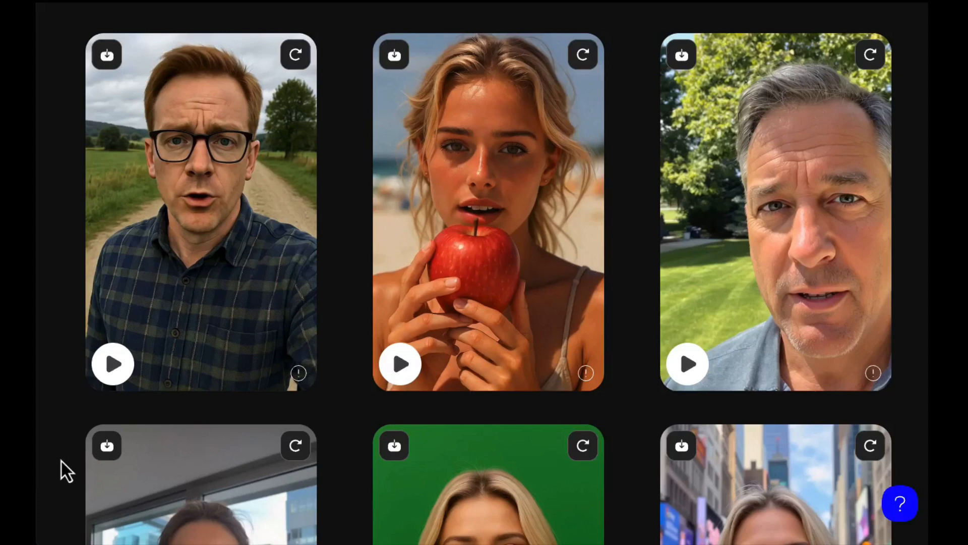
{"action": "left_click", "coordinate": [401, 362]}
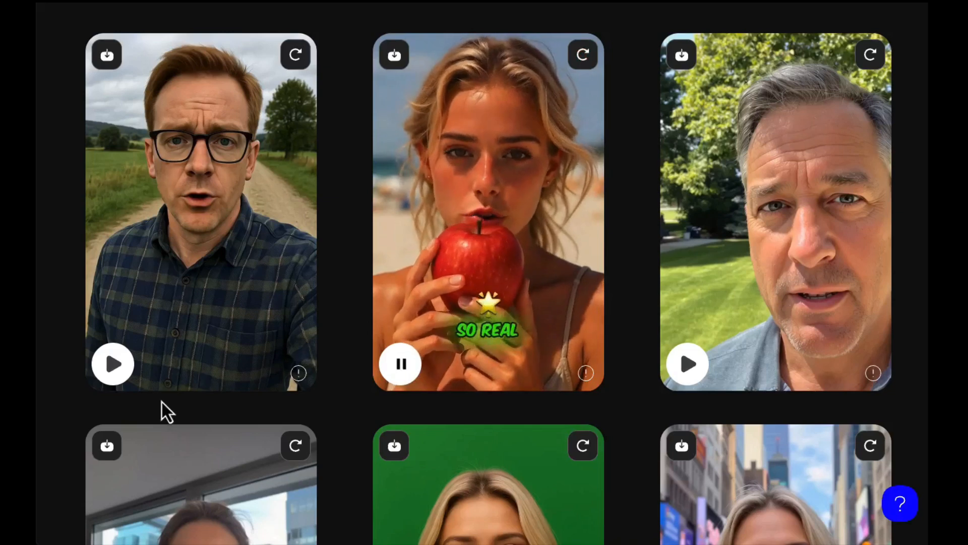